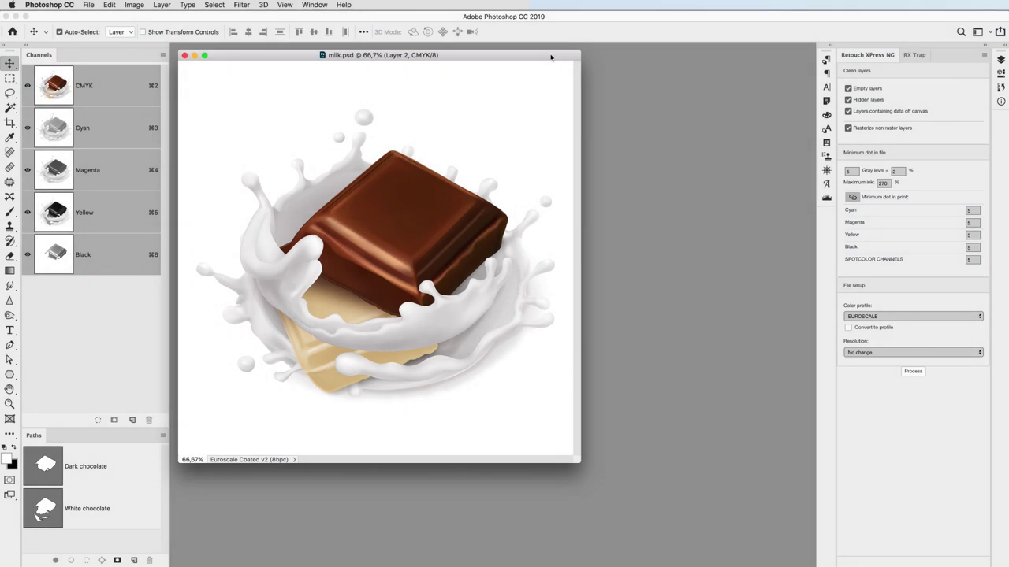
# - Duplicate milk.psd to create 'milk copy'
pyautogui.rightClick(552, 57)
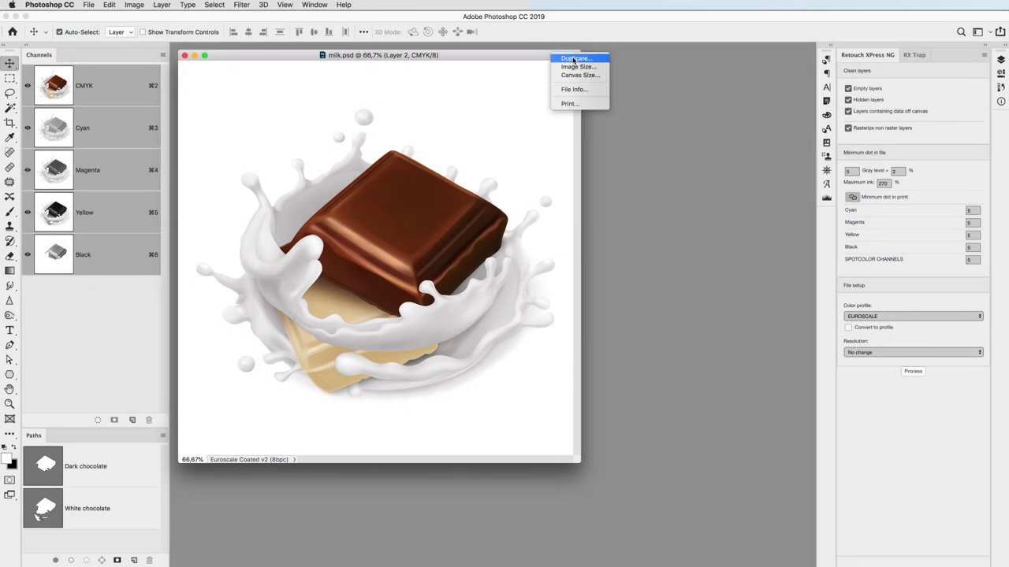
pyautogui.click(573, 59)
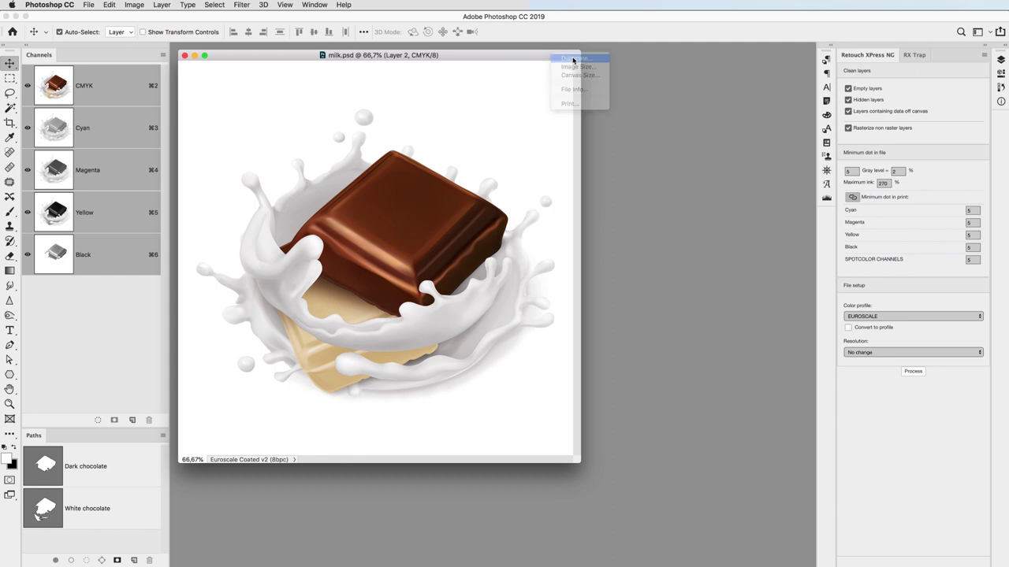
pyautogui.press('Return')
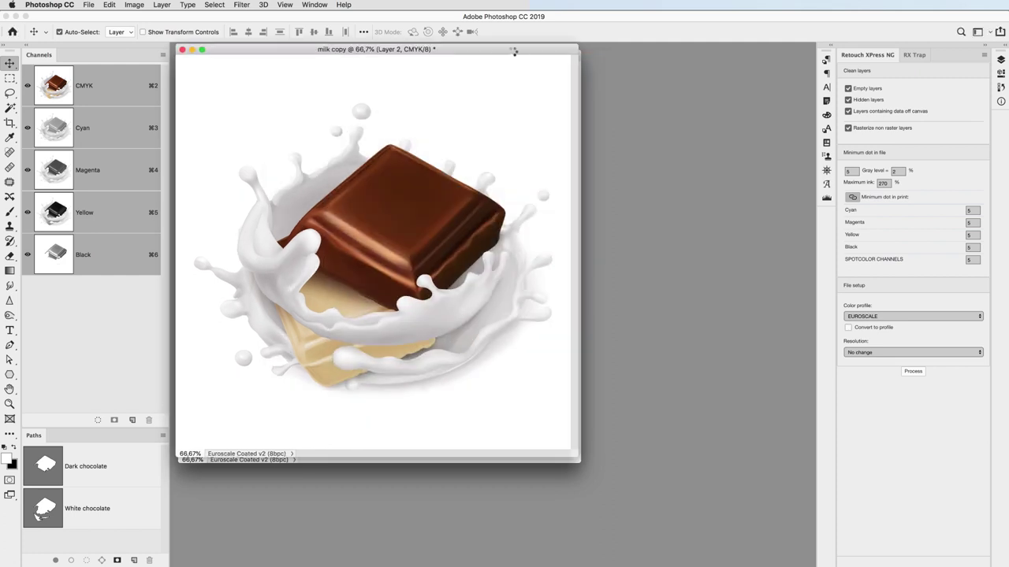
# - Arrange milk.psd and milk copy 2-up vertically and pan both images left together
pyautogui.moveTo(490, 50); pyautogui.dragTo(643, 102)
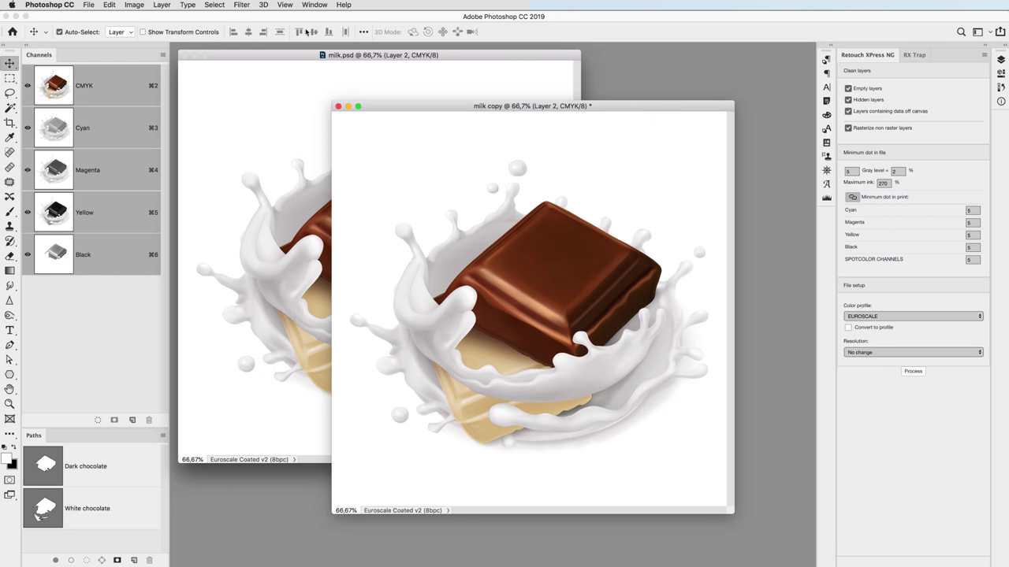
pyautogui.click(315, 5)
pyautogui.moveTo(331, 17)
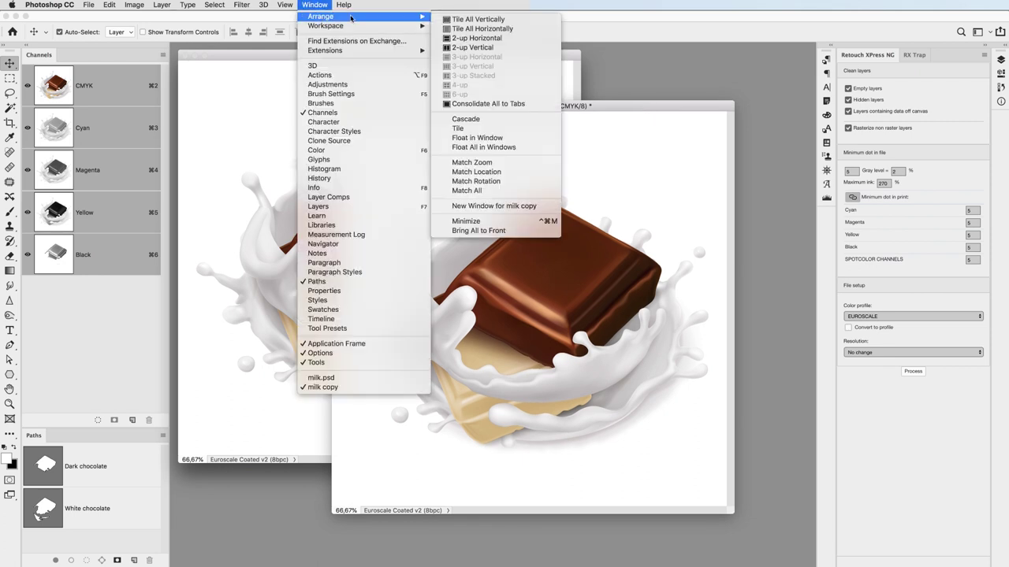
pyautogui.click(473, 47)
pyautogui.moveTo(636, 298); pyautogui.dragTo(594, 298)
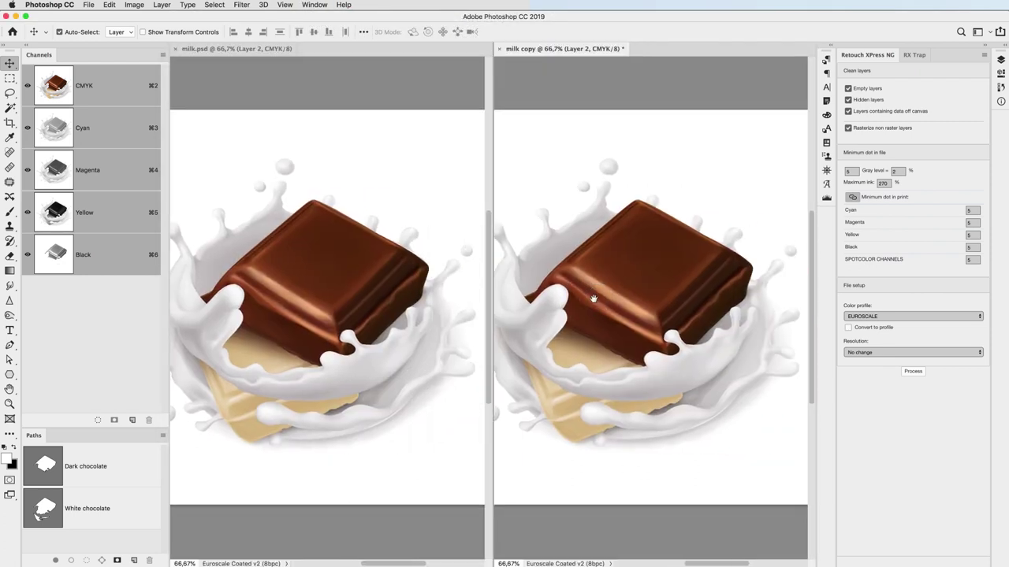
# - Process milk copy in Retouch XPress NG and check the Cyan, Magenta, Yellow and Black plates
pyautogui.click(913, 372)
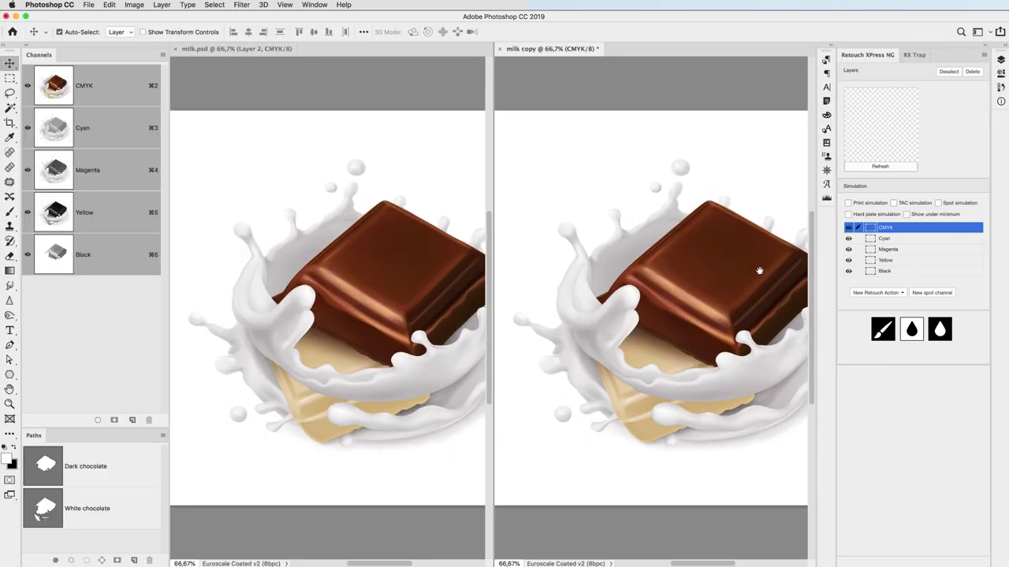
pyautogui.moveTo(698, 260); pyautogui.dragTo(704, 266)
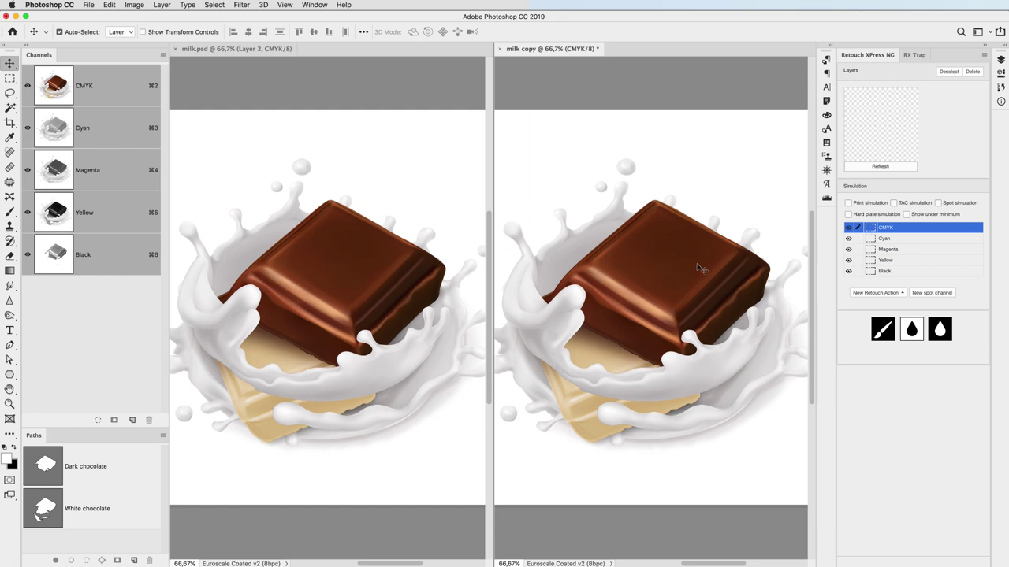
pyautogui.click(893, 239)
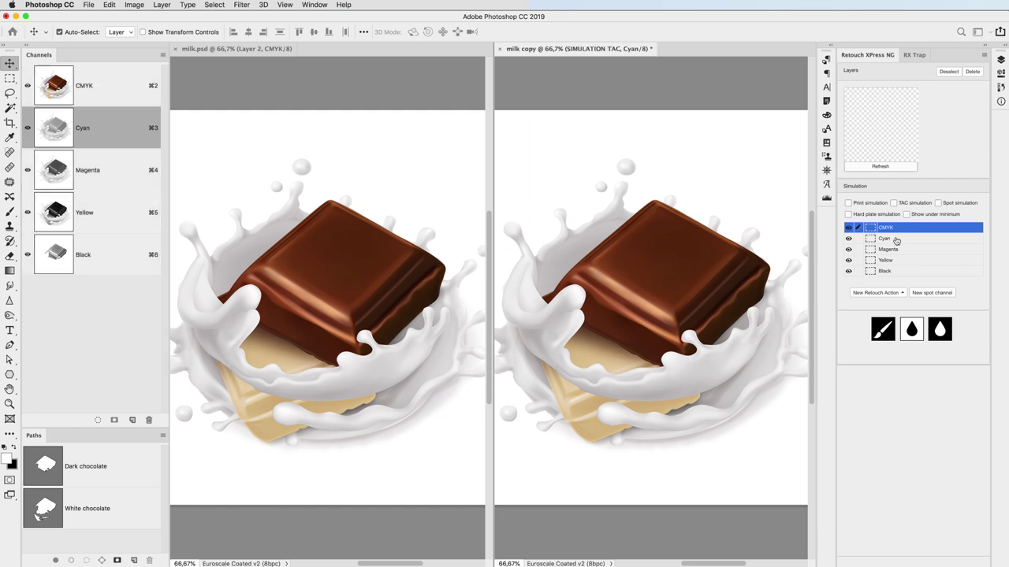
pyautogui.click(848, 227)
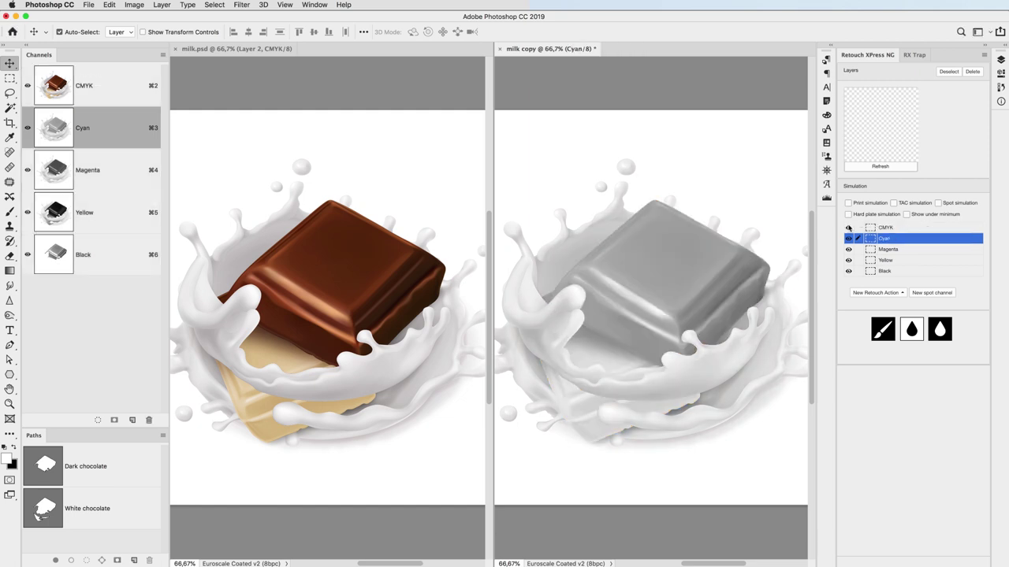
pyautogui.click(914, 251)
pyautogui.click(907, 261)
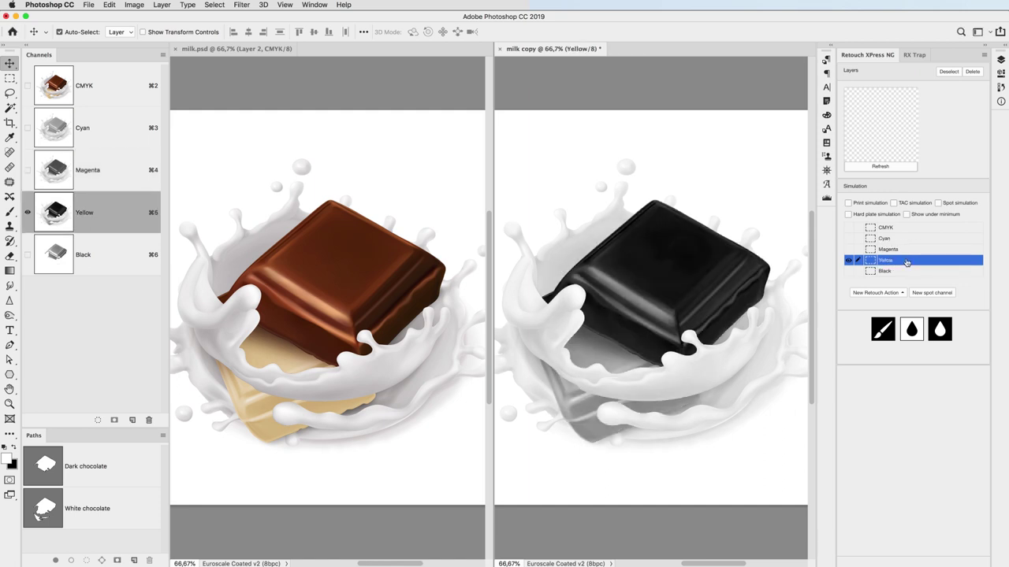
pyautogui.click(906, 271)
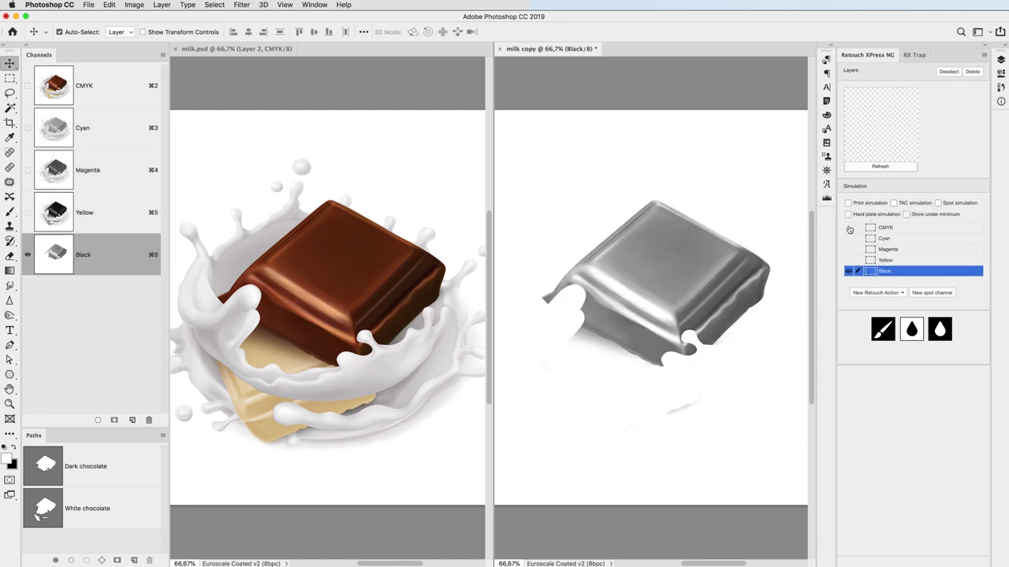
pyautogui.click(905, 228)
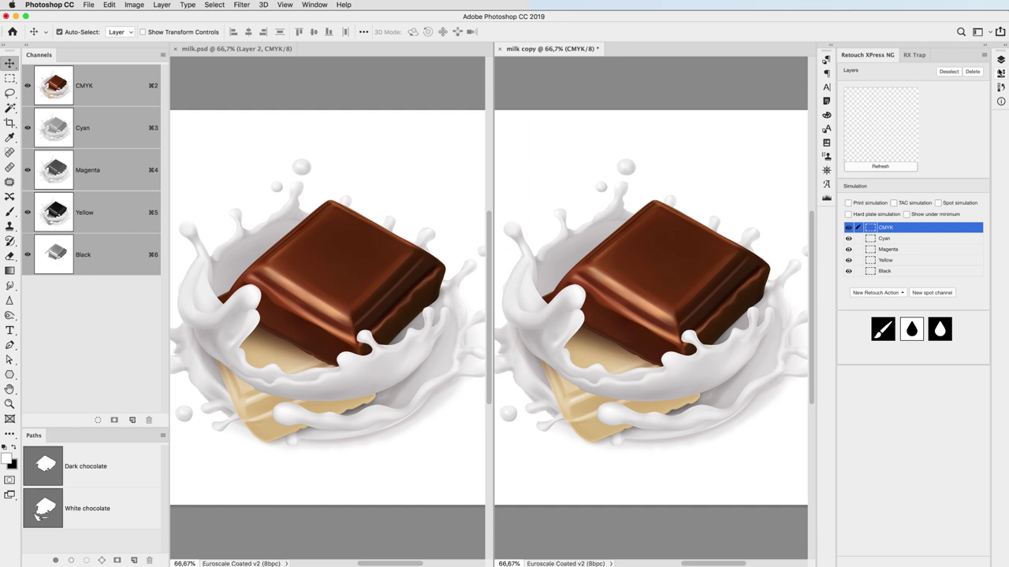
# - Target the DUPLA CSOKI layer in the Layers list
pyautogui.click(1001, 60)
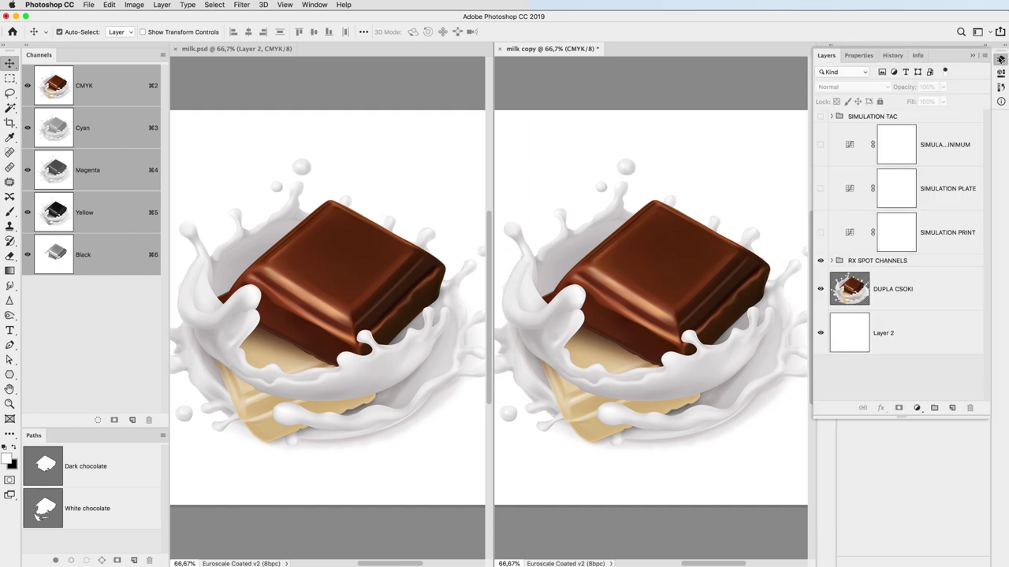
pyautogui.click(903, 287)
pyautogui.click(834, 58)
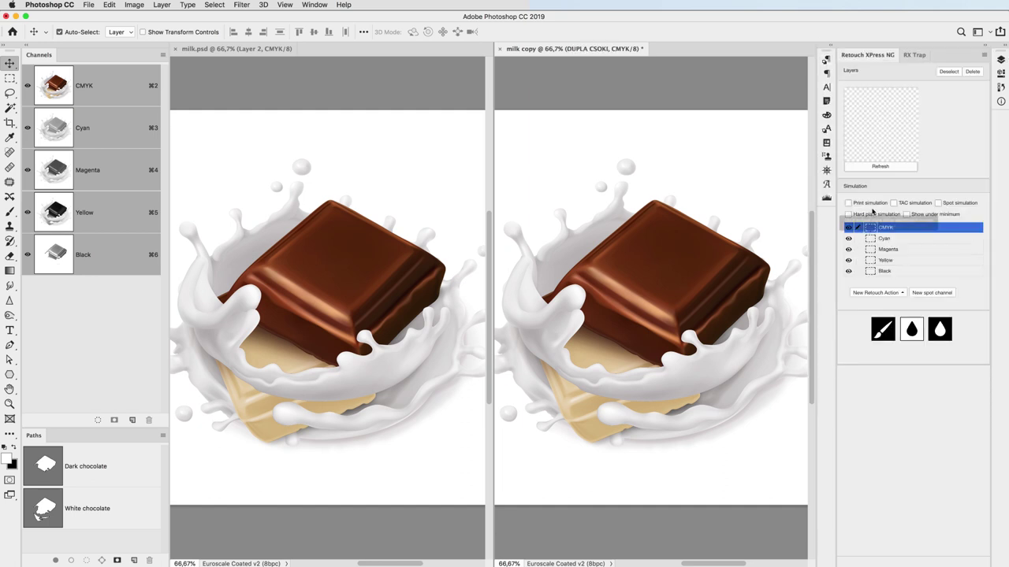
# - Create a separation from the DUPLA CSOKI layer and apply Triplex, accepting the warning
pyautogui.click(950, 73)
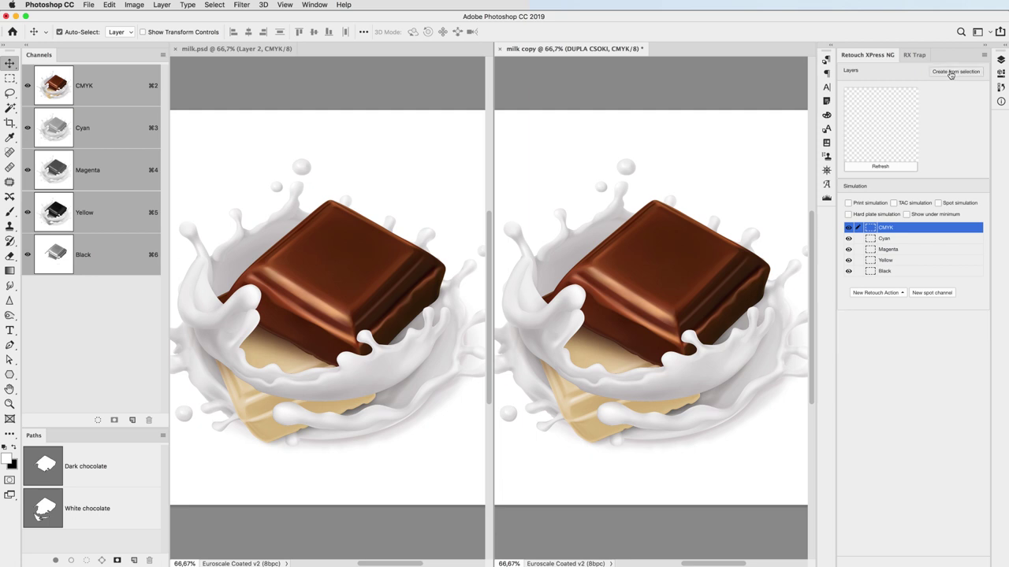
pyautogui.click(951, 71)
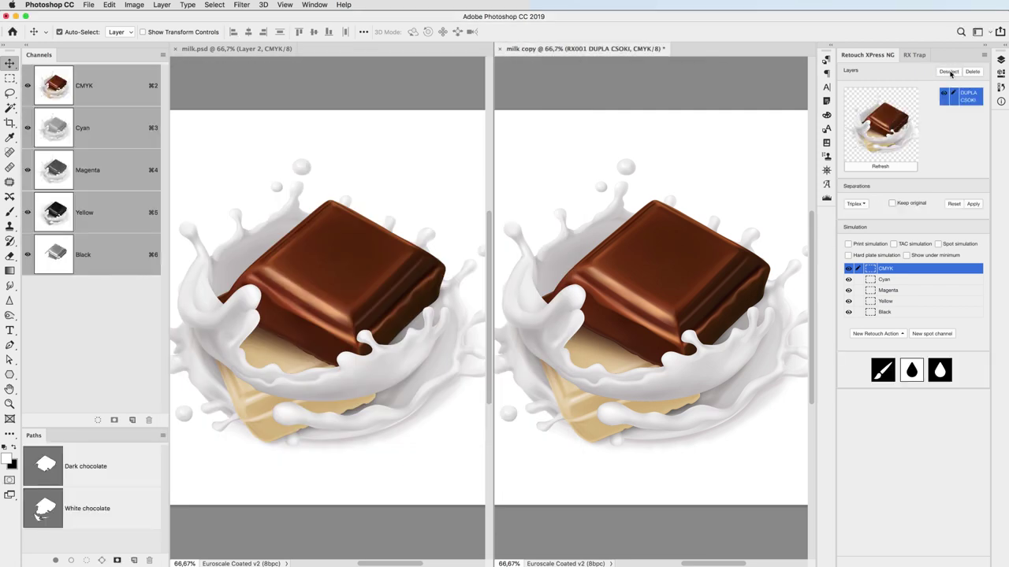
pyautogui.click(864, 205)
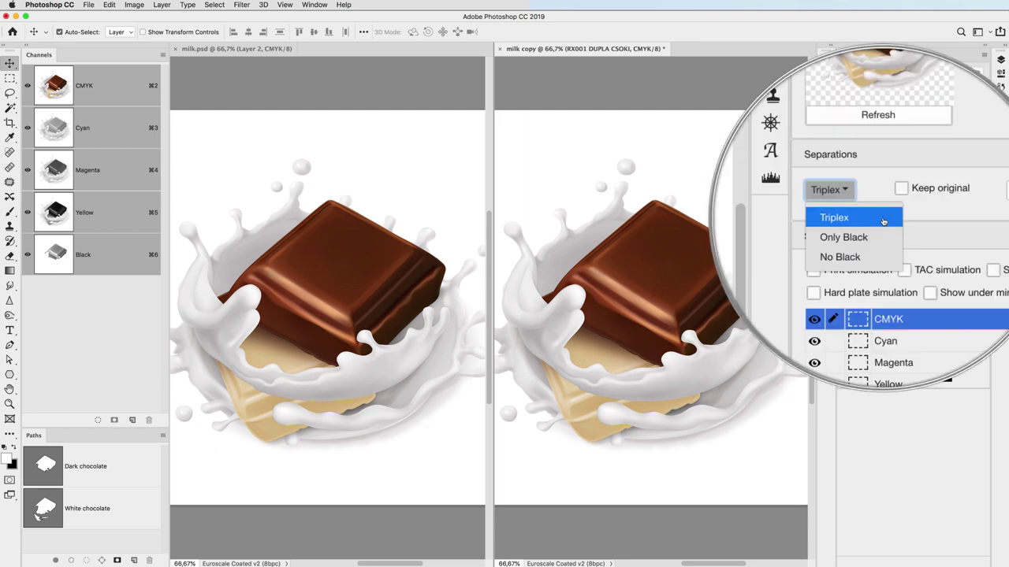
pyautogui.click(883, 222)
pyautogui.click(974, 205)
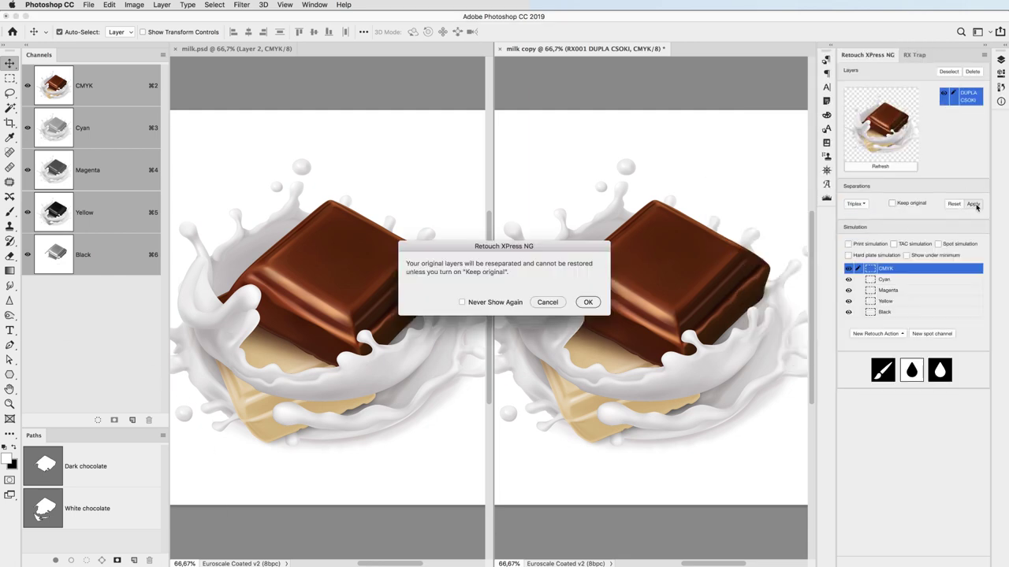
pyautogui.click(595, 302)
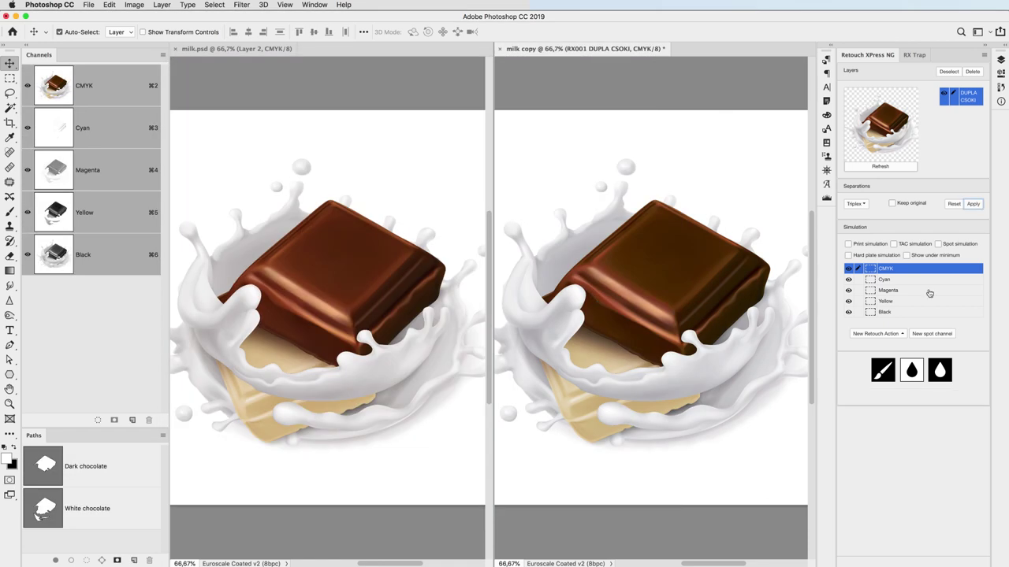
pyautogui.click(896, 281)
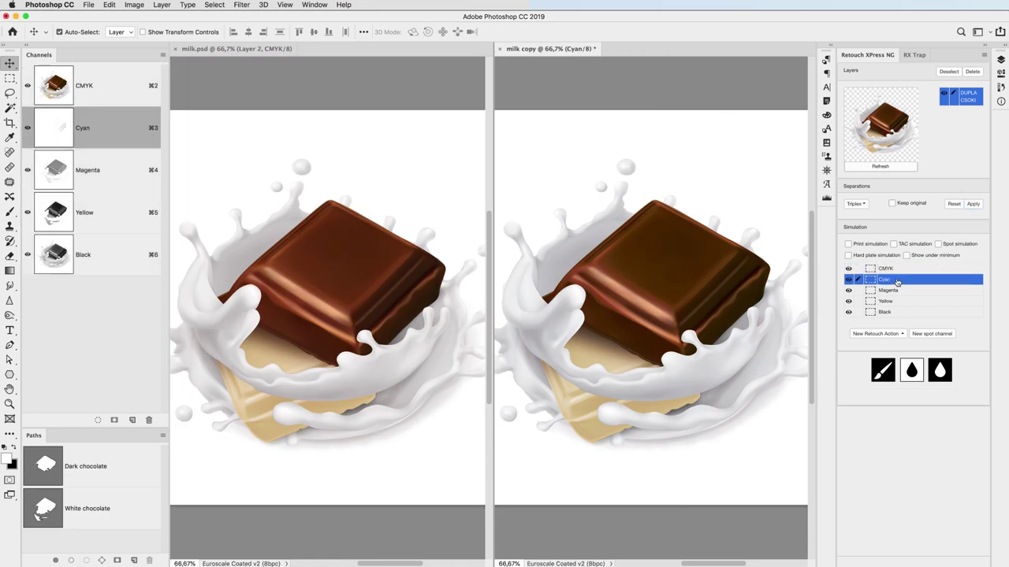
pyautogui.click(849, 269)
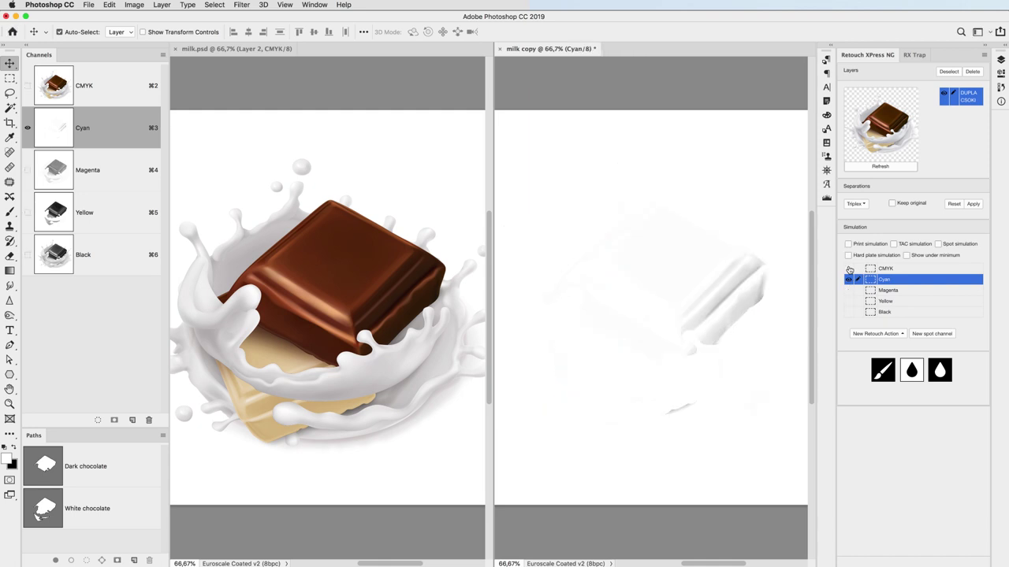
pyautogui.click(911, 293)
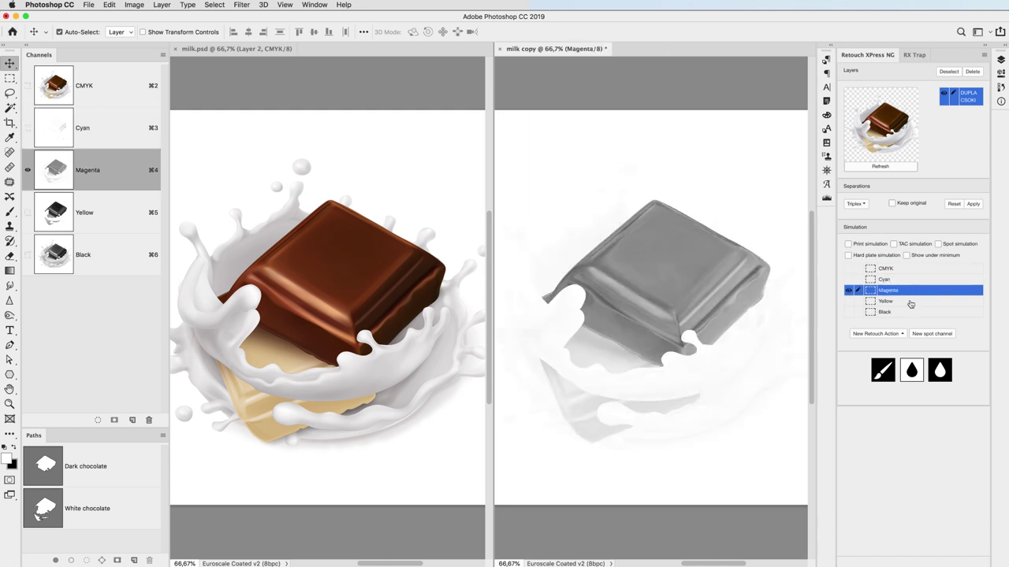
pyautogui.click(910, 304)
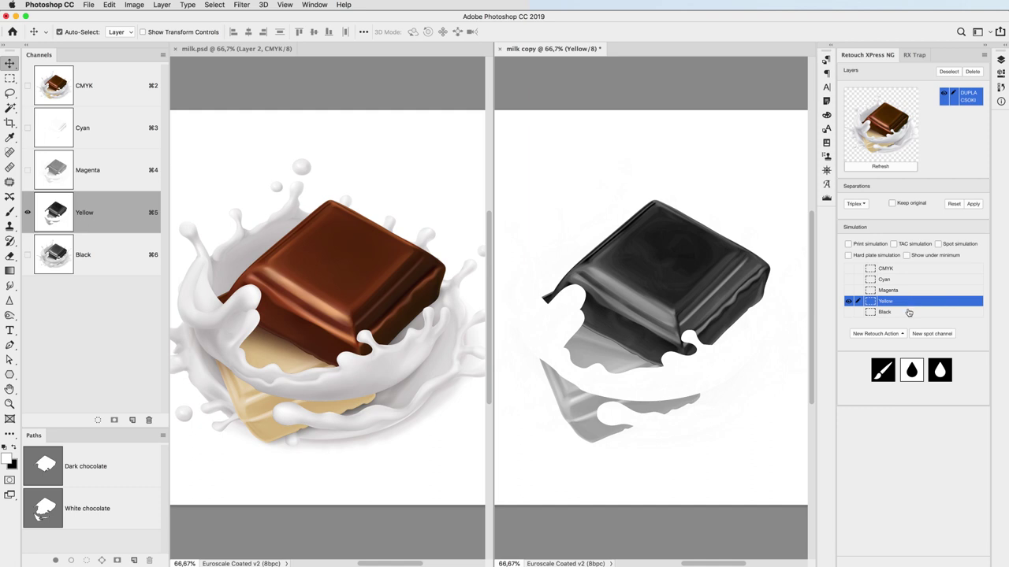
pyautogui.click(910, 312)
pyautogui.click(857, 270)
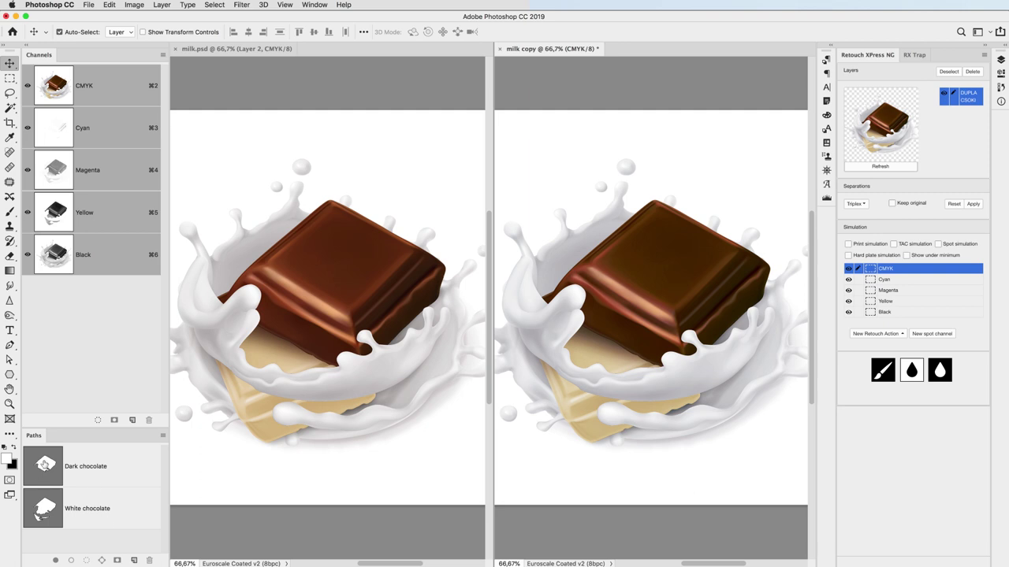
# - Add a PANTONE 485 C spot channel from Black on the Dark chocolate path, without cyan mixing
pyautogui.keyDown('super'); pyautogui.click(45, 465); pyautogui.keyUp('super')
pyautogui.click(932, 333)
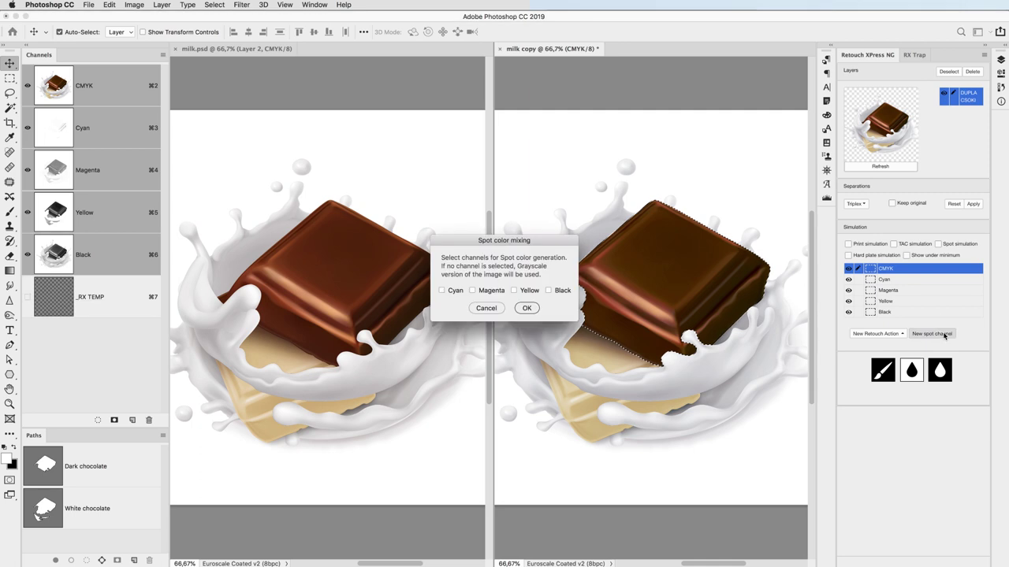
pyautogui.click(563, 291)
pyautogui.click(526, 309)
pyautogui.click(417, 79)
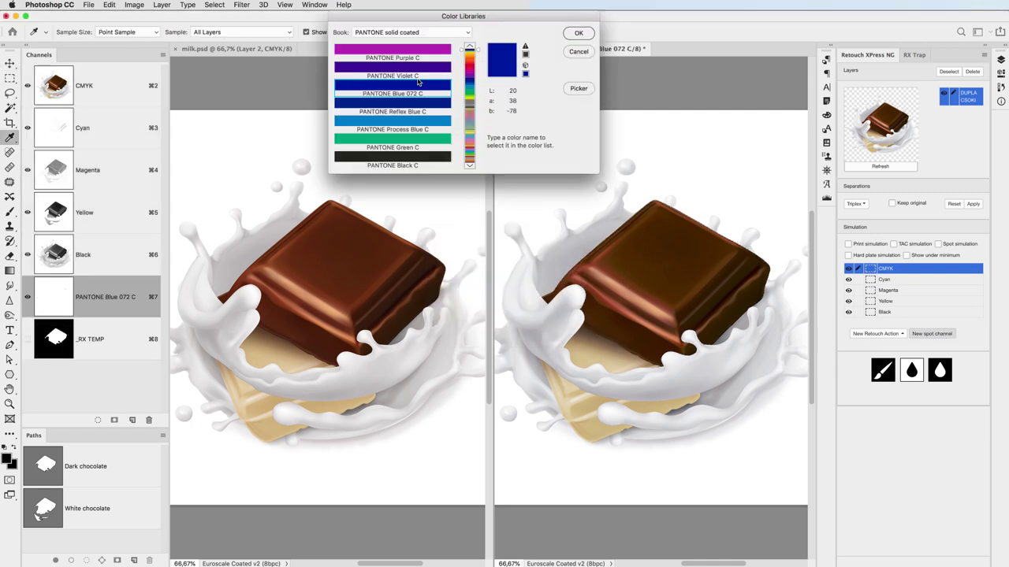
pyautogui.write('485')
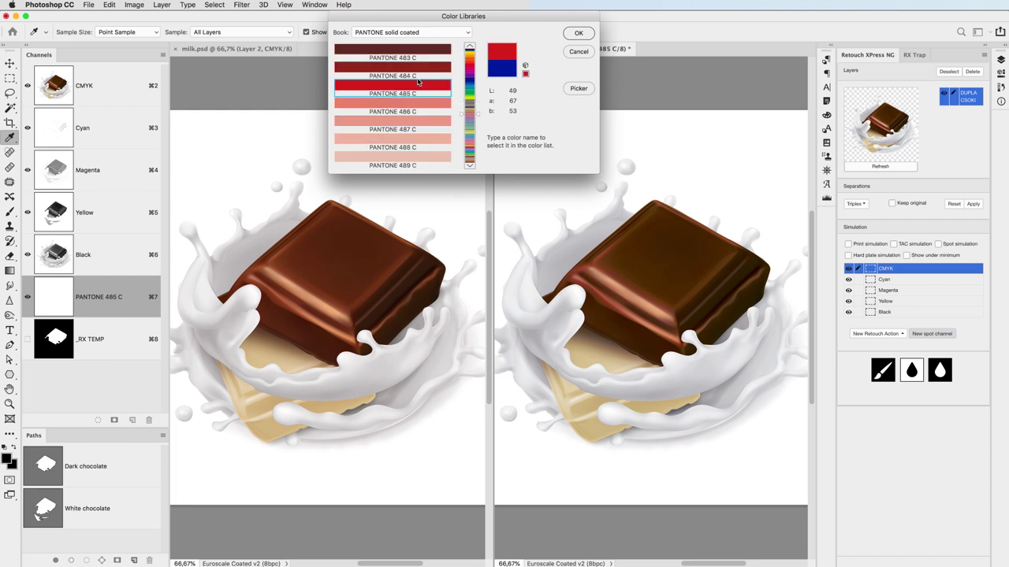
pyautogui.press('Return')
pyautogui.press('Return')
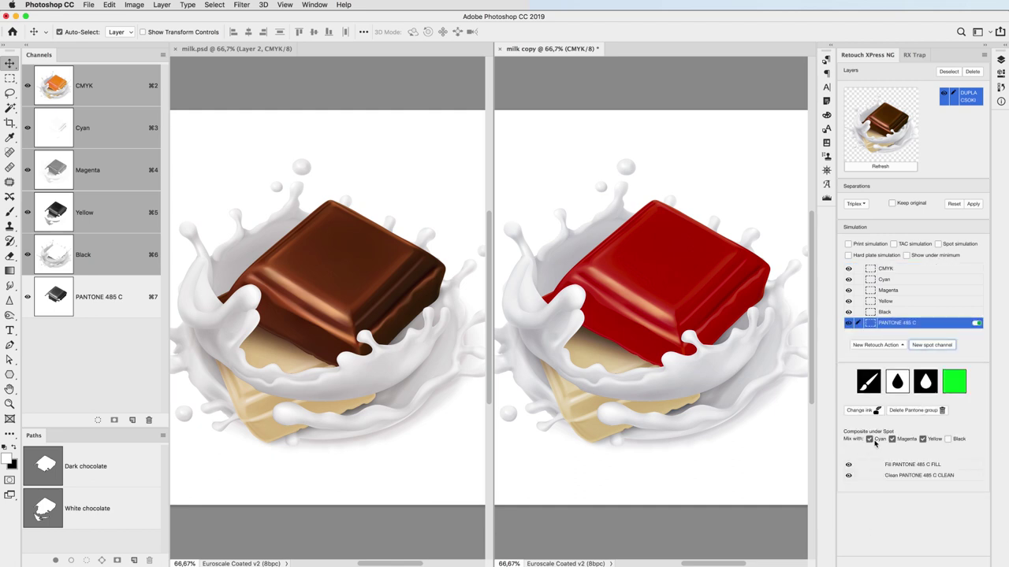
pyautogui.click(870, 439)
# - Stop 485 C mixing with Magenta and Yellow, and inspect its mask
pyautogui.click(892, 439)
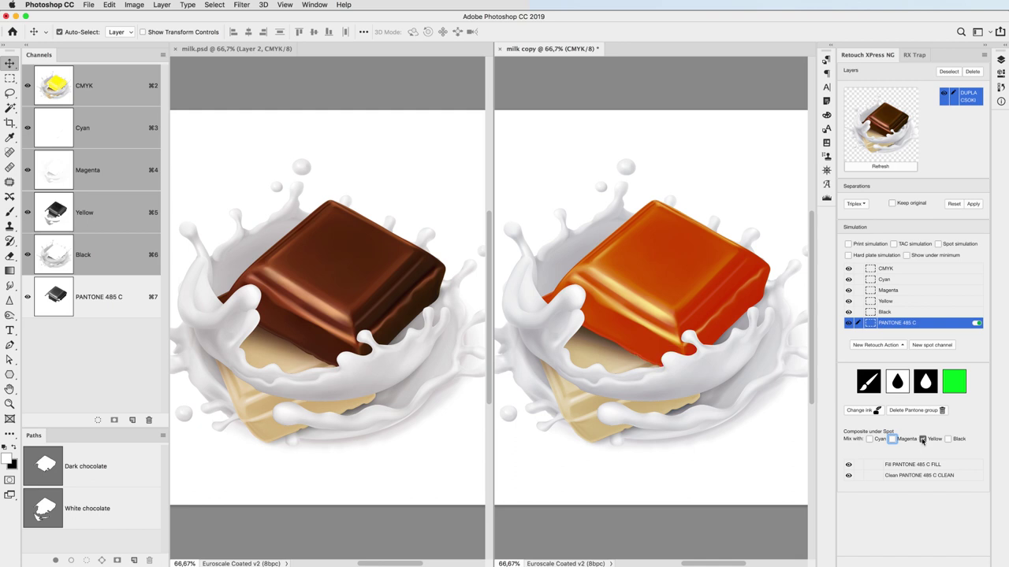
pyautogui.click(923, 439)
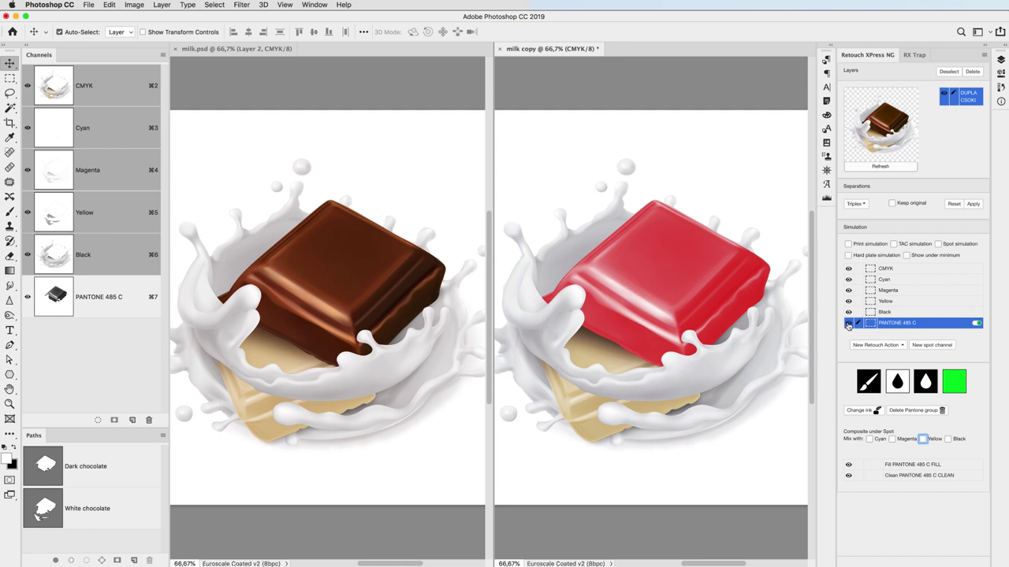
pyautogui.click(848, 325)
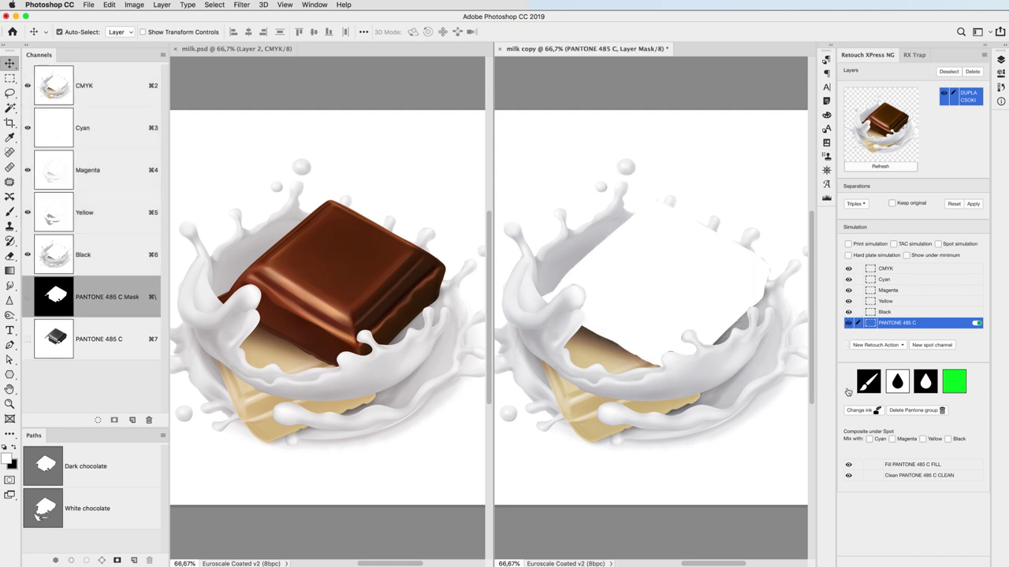
pyautogui.click(977, 324)
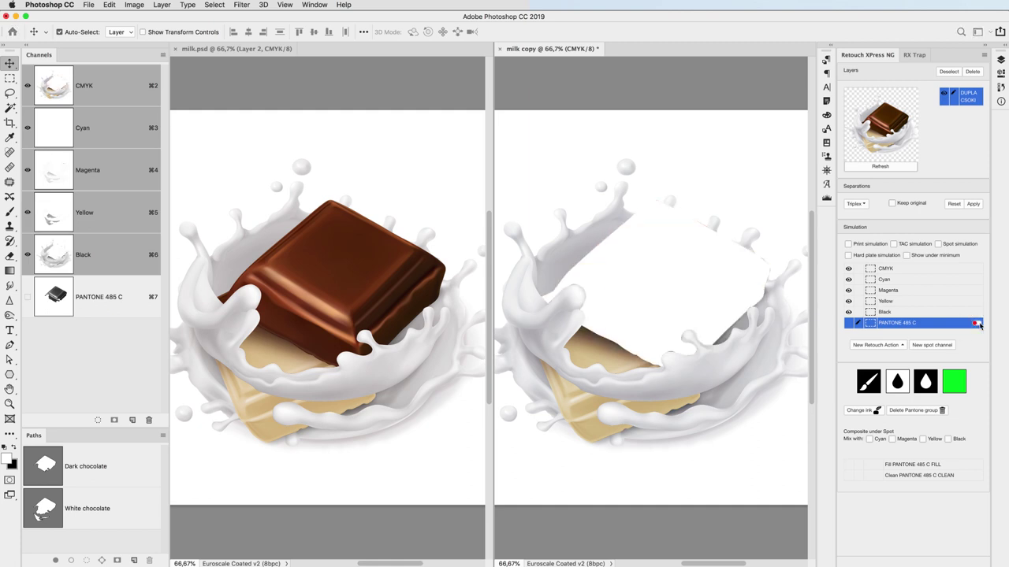
# - Show the 485 C plate and mix it with Magenta, Yellow and Black
pyautogui.click(849, 323)
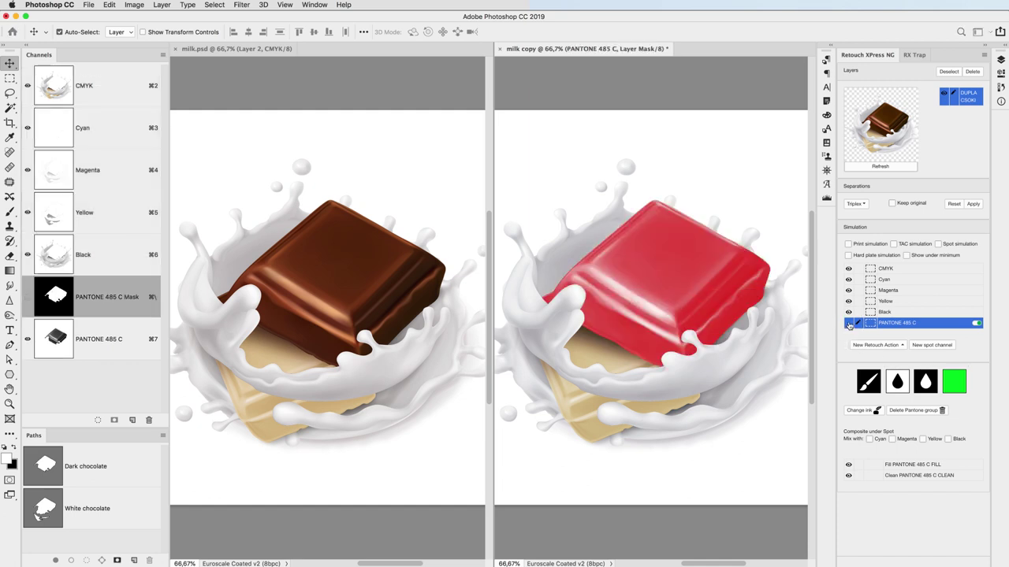
pyautogui.click(891, 439)
pyautogui.click(923, 439)
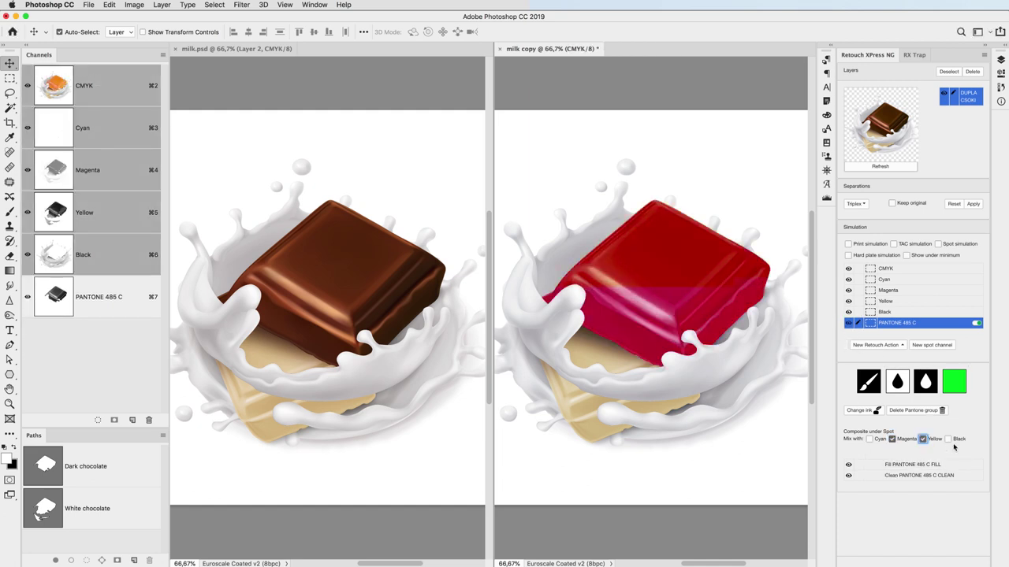
pyautogui.click(948, 439)
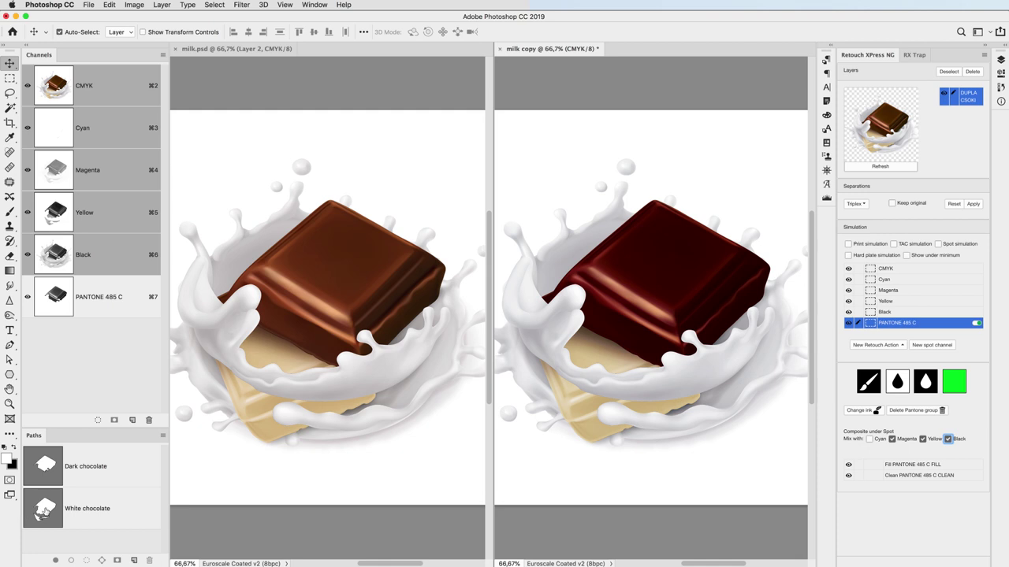
# - Create a PANTONE 124 C spot channel from Yellow on the White chocolate path
pyautogui.keyDown('super'); pyautogui.click(44, 511); pyautogui.keyUp('super')
pyautogui.click(930, 345)
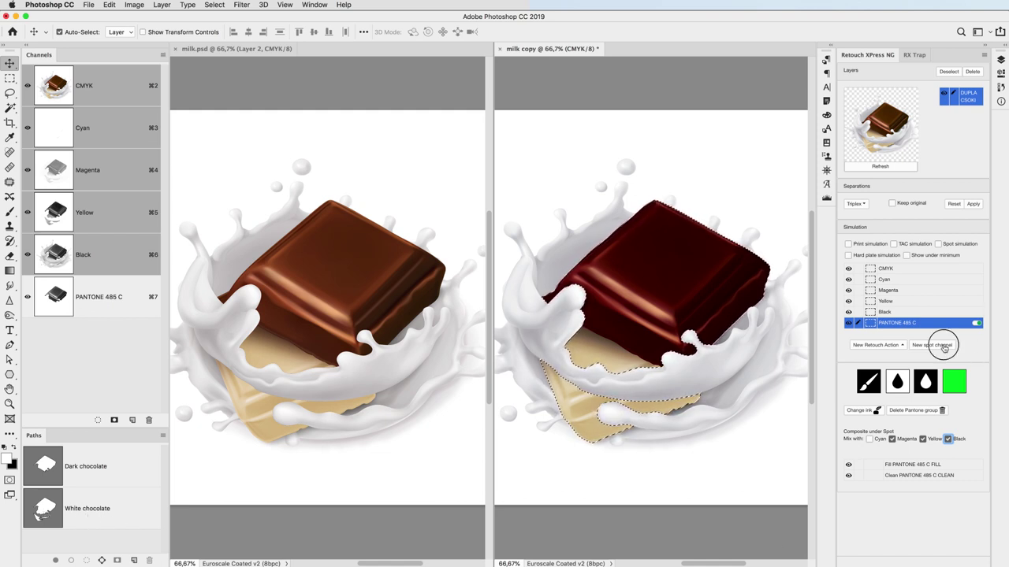
pyautogui.click(528, 290)
pyautogui.click(526, 308)
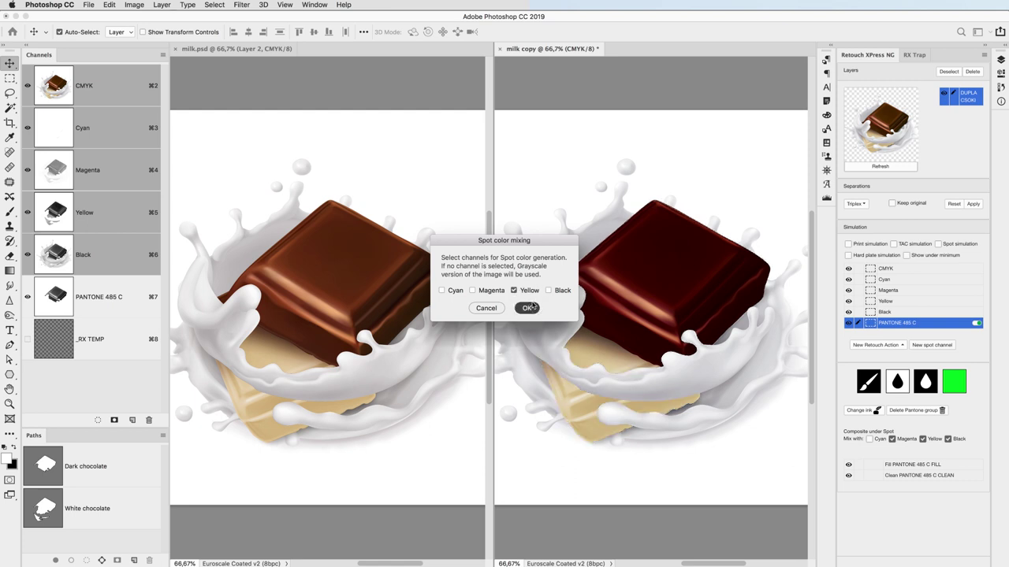
pyautogui.click(413, 78)
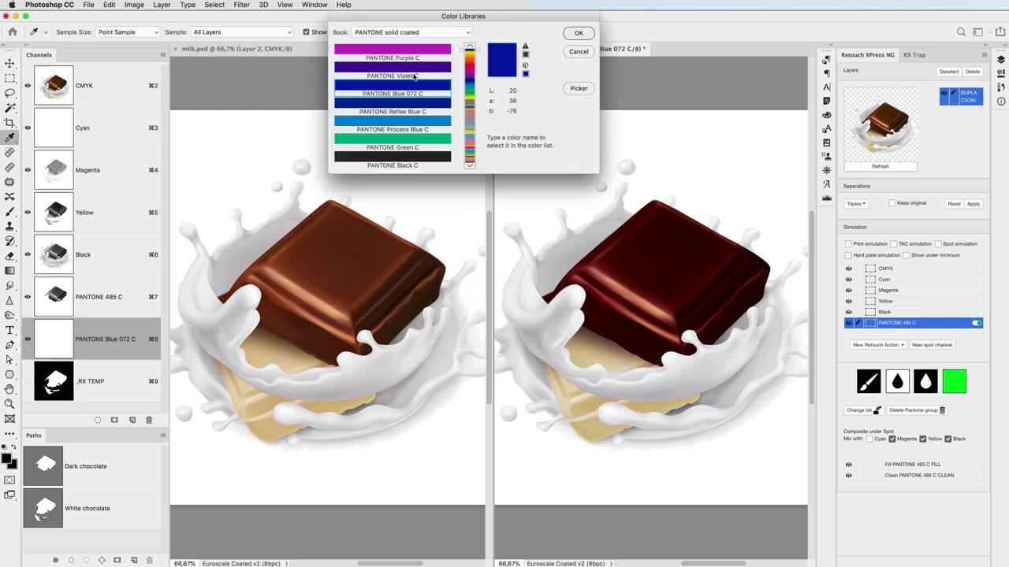
pyautogui.write('124')
pyautogui.press('Return')
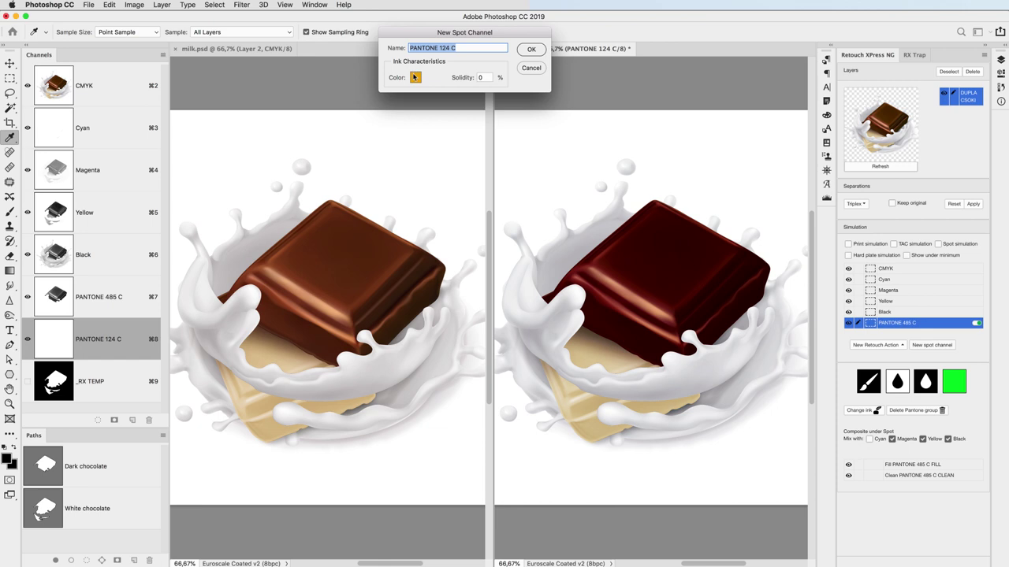
pyautogui.press('Return')
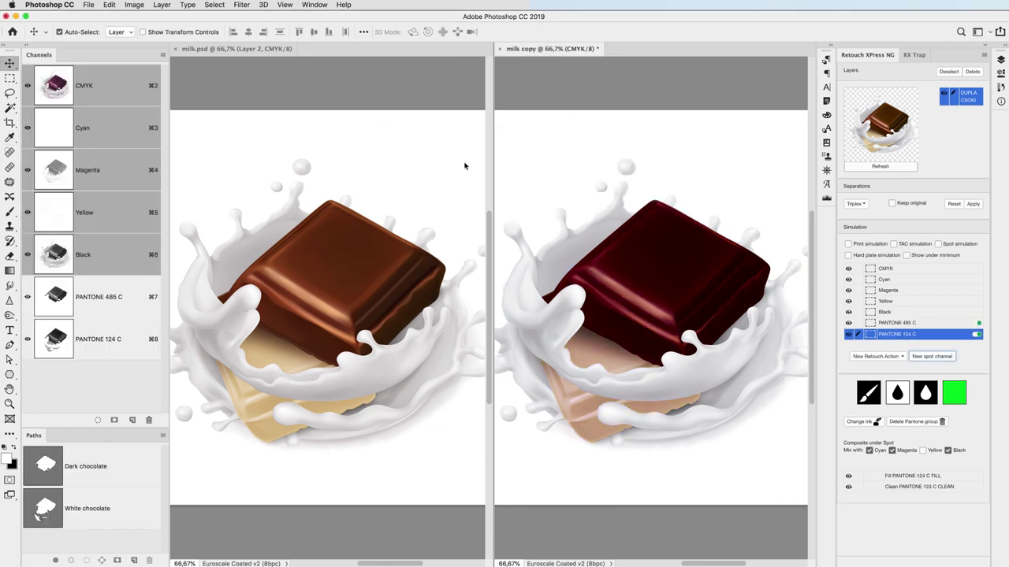
# - Set the 124 C plate to mix with Black only, comparing it hidden and shown
pyautogui.click(869, 450)
pyautogui.click(891, 450)
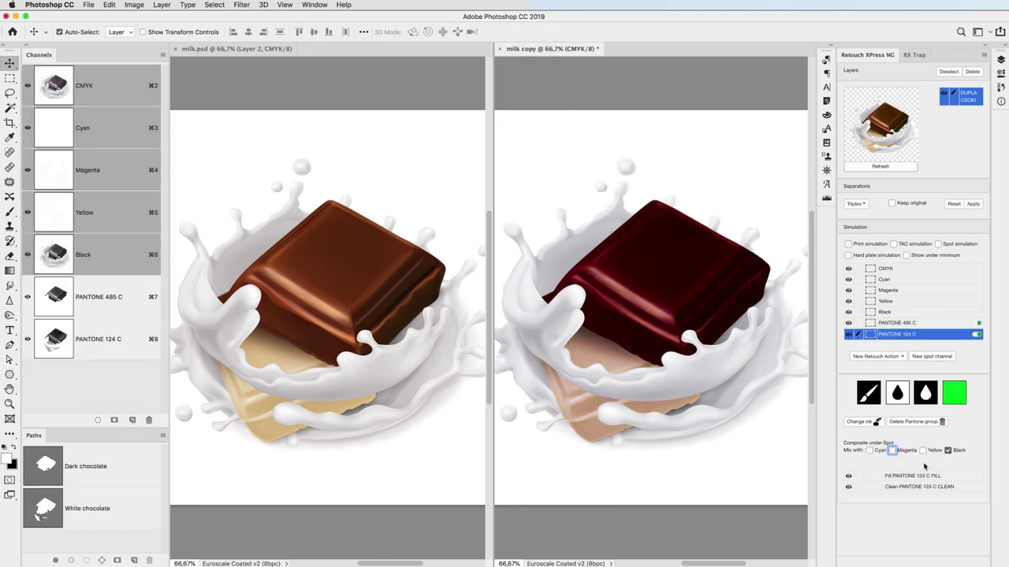
pyautogui.click(948, 450)
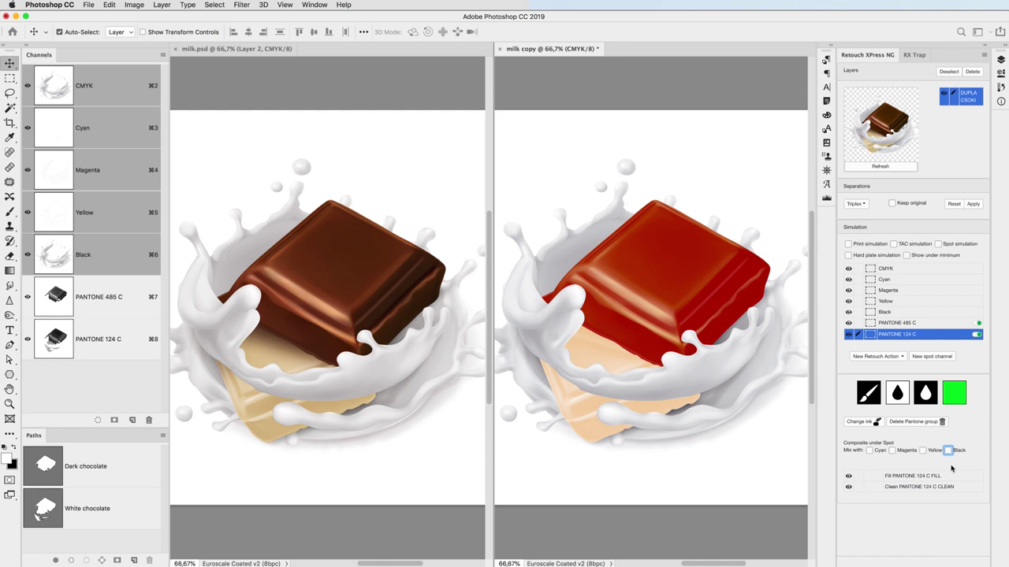
pyautogui.click(849, 334)
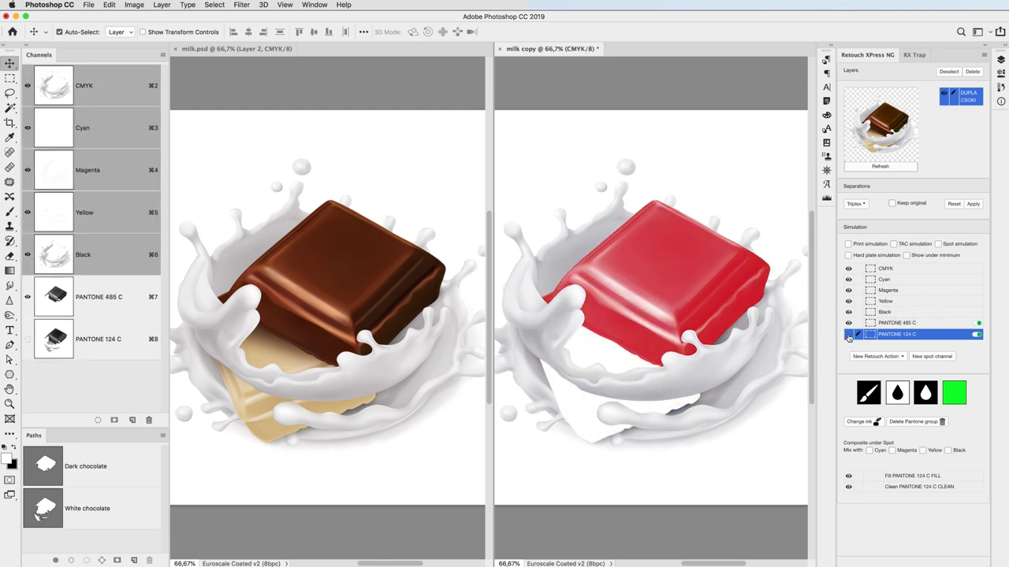
pyautogui.click(849, 334)
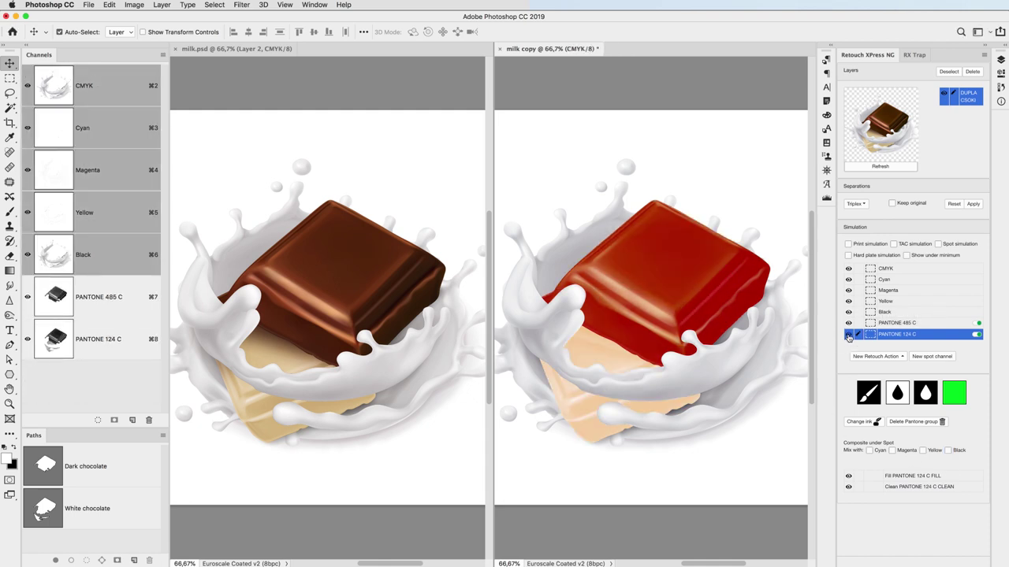
pyautogui.click(948, 450)
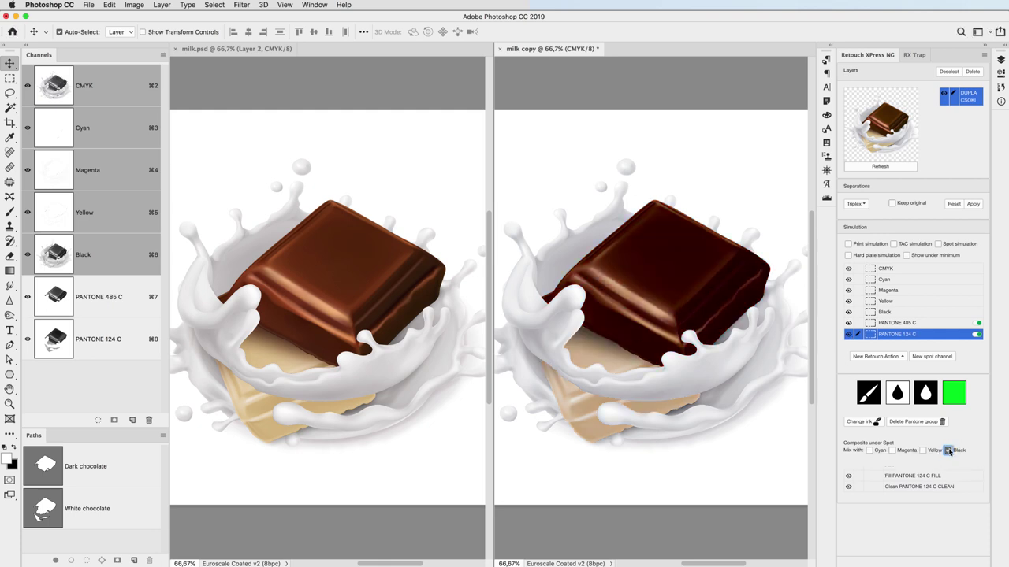
# - Add a PANTONE 430 C spot channel from Black, without Cyan or Magenta mixing
pyautogui.click(932, 356)
pyautogui.click(548, 290)
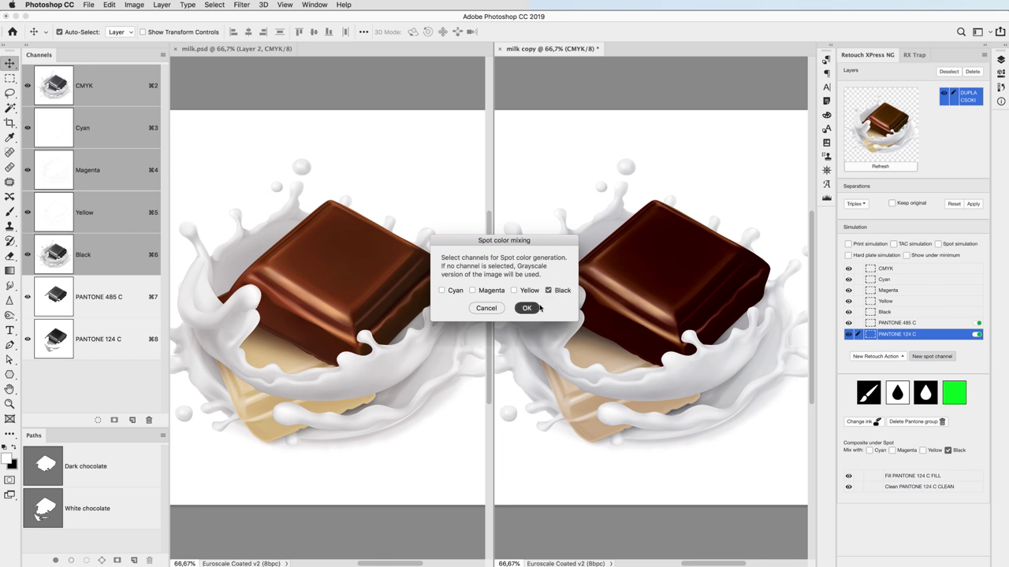
pyautogui.click(539, 308)
pyautogui.click(422, 77)
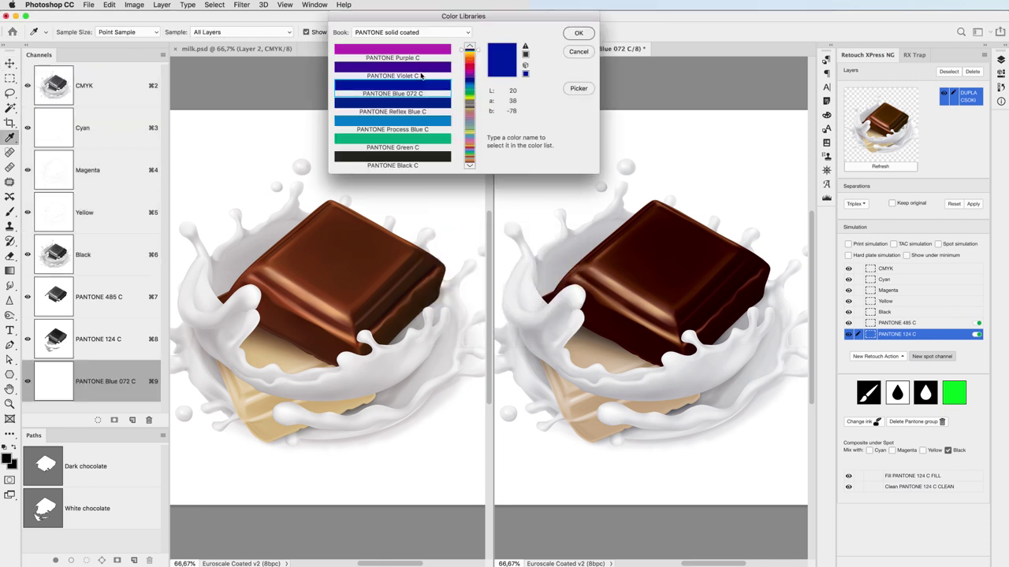
pyautogui.write('430')
pyautogui.press('Return')
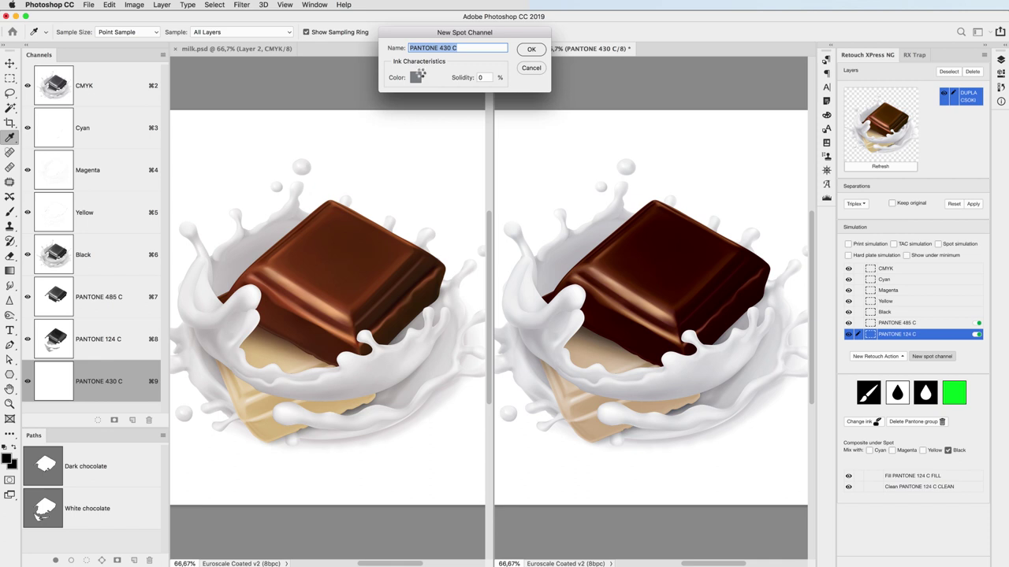
pyautogui.press('Return')
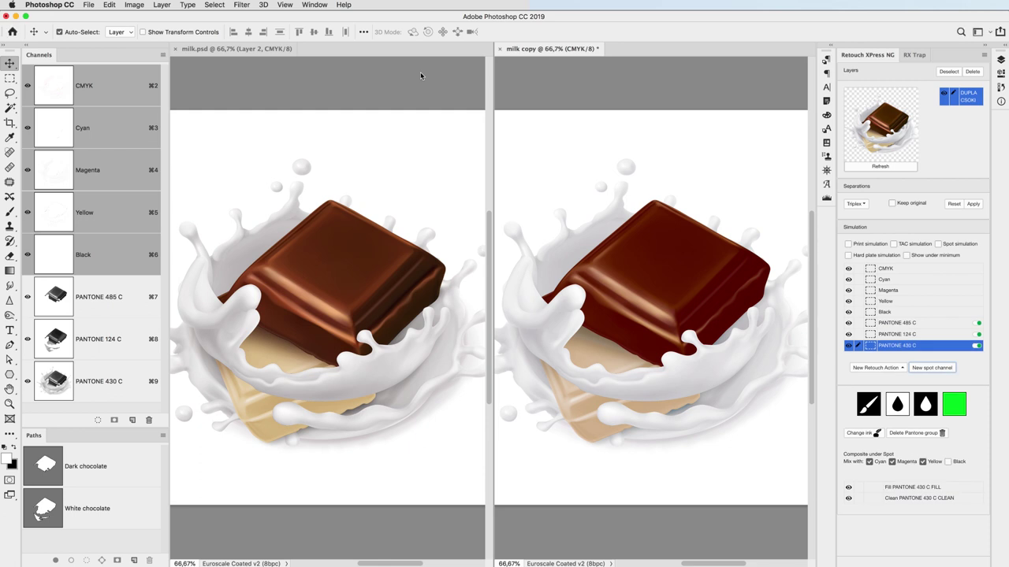
pyautogui.click(869, 462)
pyautogui.click(892, 461)
# - Stop 430 C mixing with Yellow and compare with the CMYK plates hidden and shown
pyautogui.click(923, 462)
pyautogui.click(848, 270)
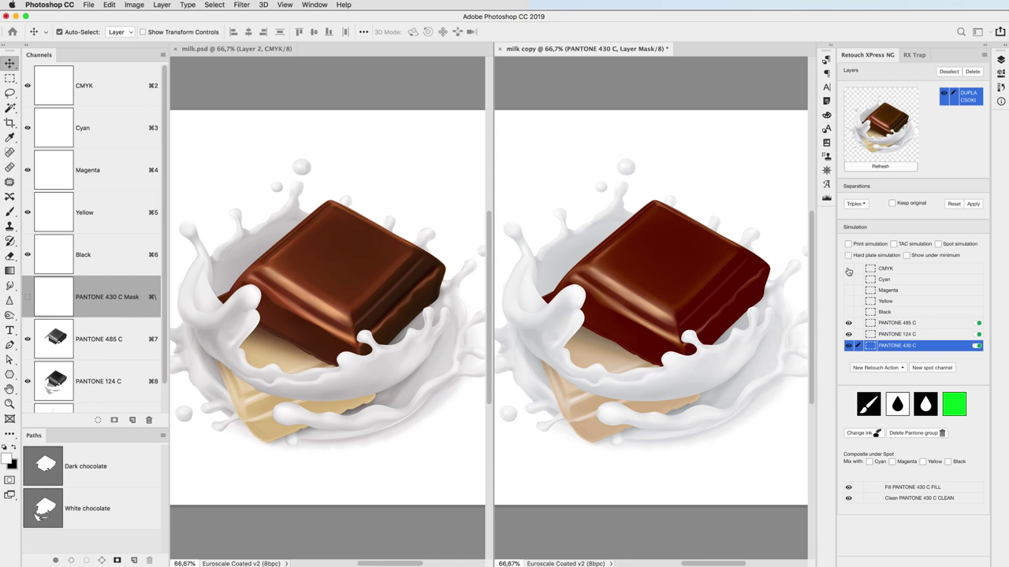
pyautogui.click(848, 270)
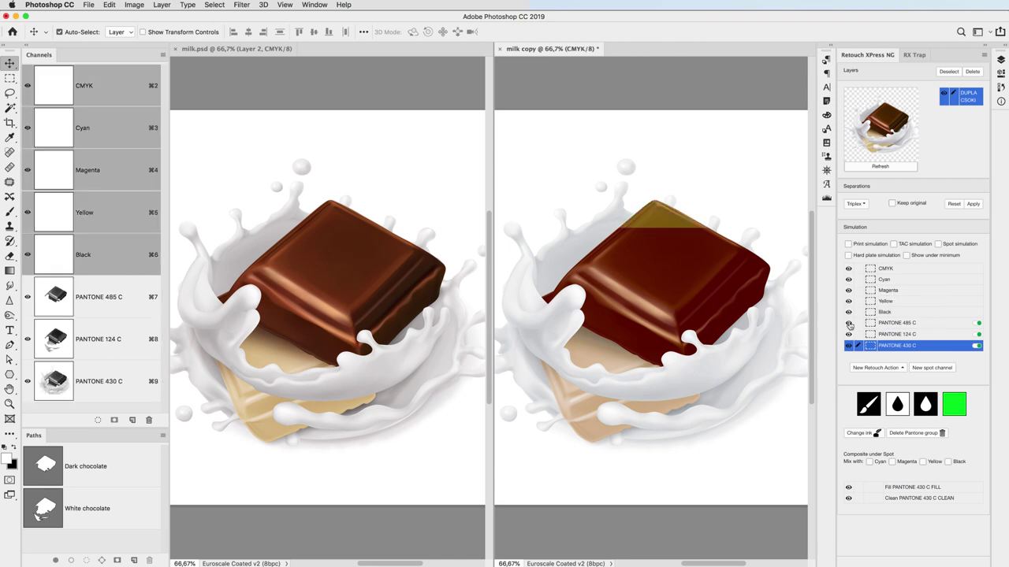
# - Toggle the PANTONE 485 C, 124 C and 430 C plates to inspect each, then show all
pyautogui.click(849, 323)
pyautogui.click(849, 334)
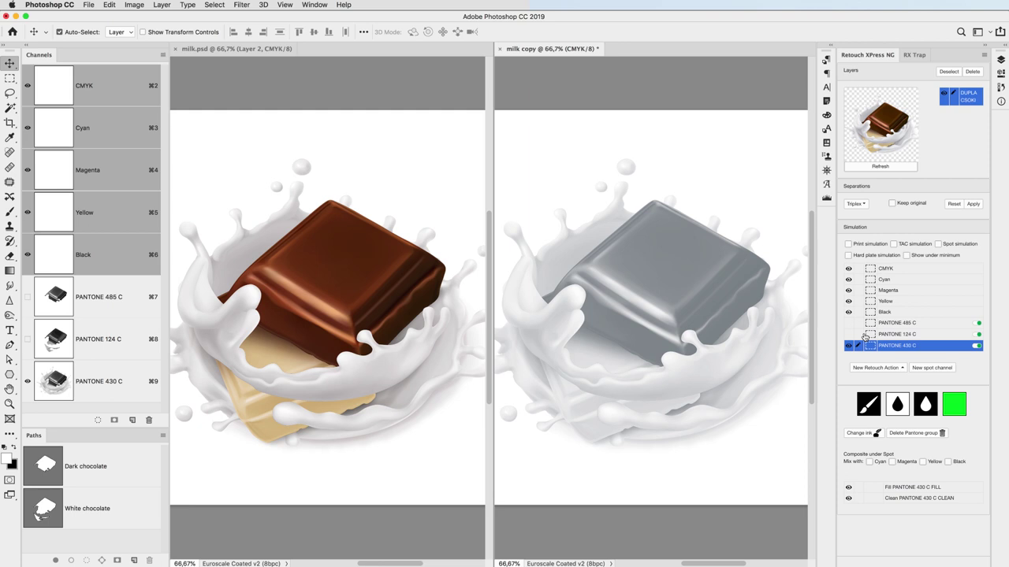
pyautogui.click(849, 334)
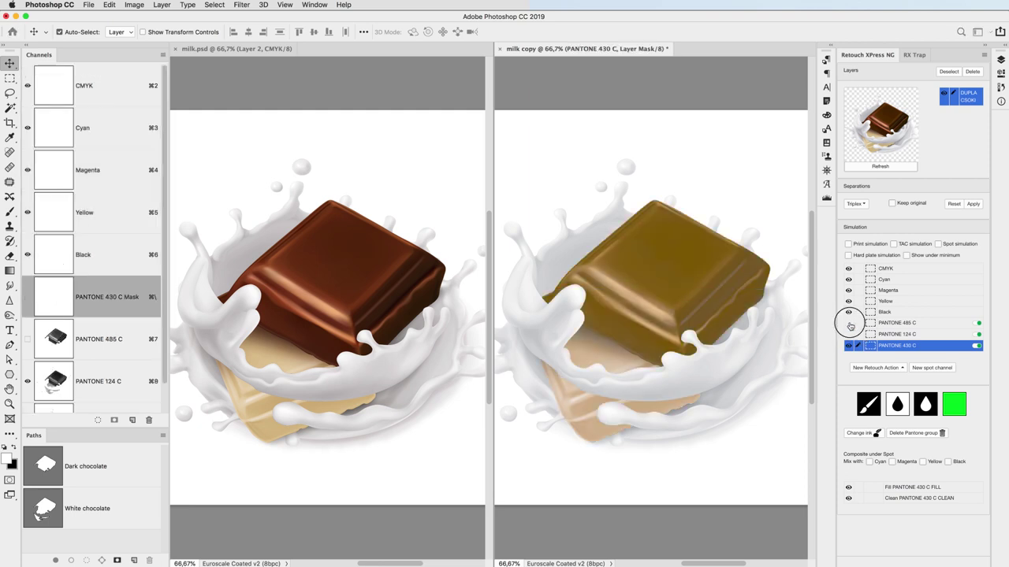
pyautogui.click(849, 346)
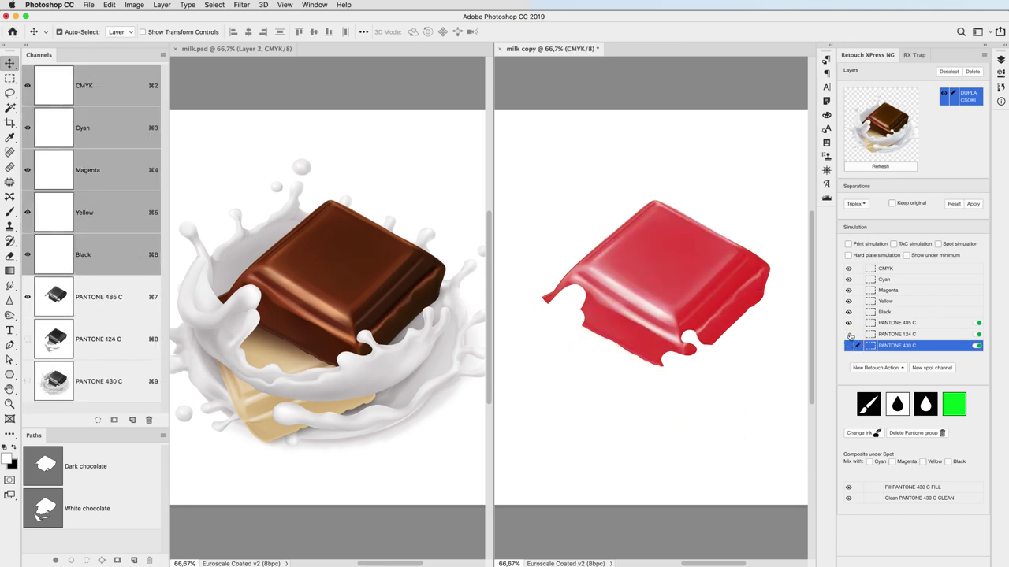
pyautogui.click(850, 348)
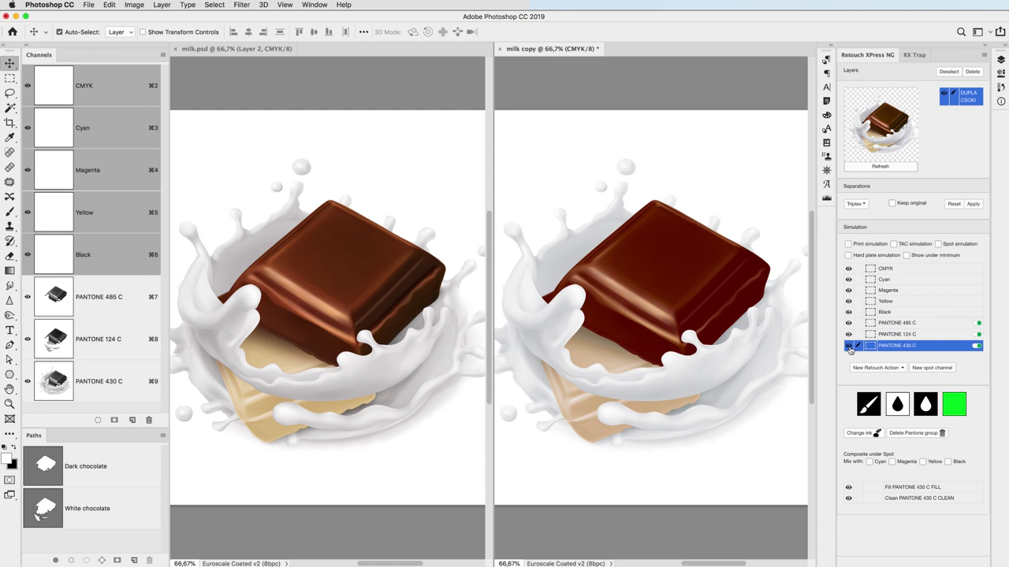
# - Zoom to 200% on the milk splash and enable Spot simulation in Retouch XPress NG
pyautogui.keyDown('super'); pyautogui.click(675, 326); pyautogui.keyUp('super')
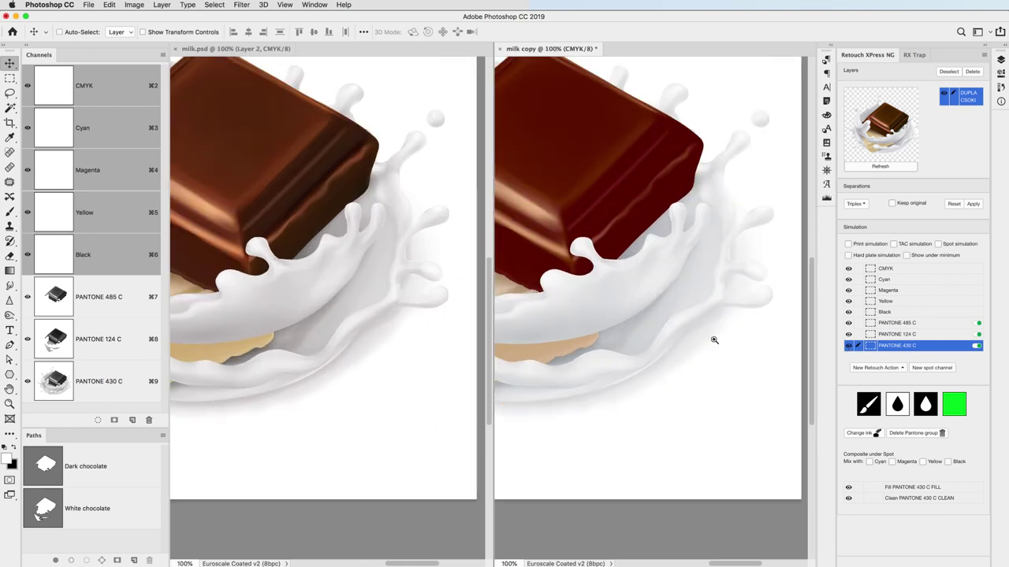
pyautogui.keyDown('super'); pyautogui.click(714, 339); pyautogui.keyUp('super')
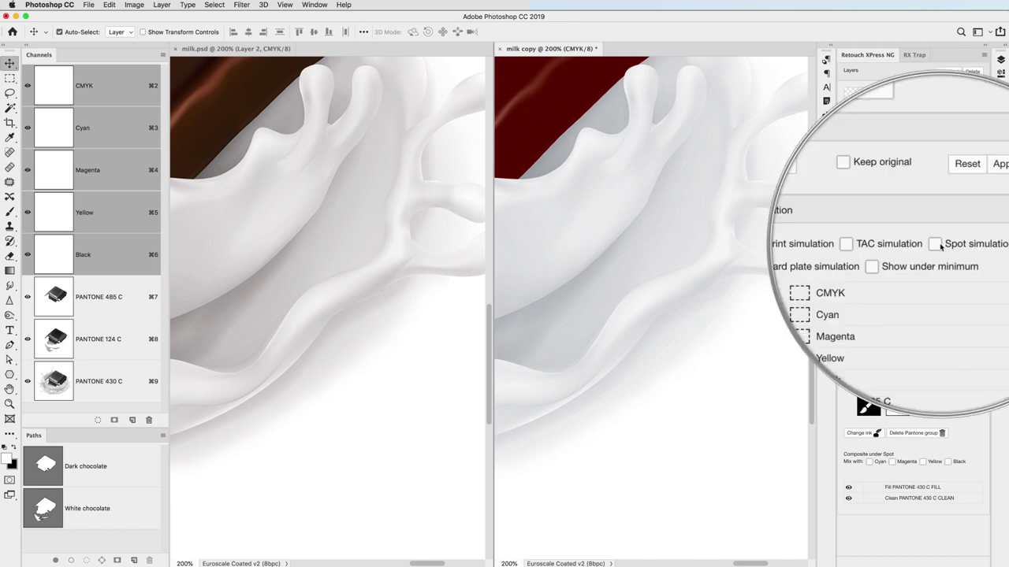
pyautogui.click(939, 244)
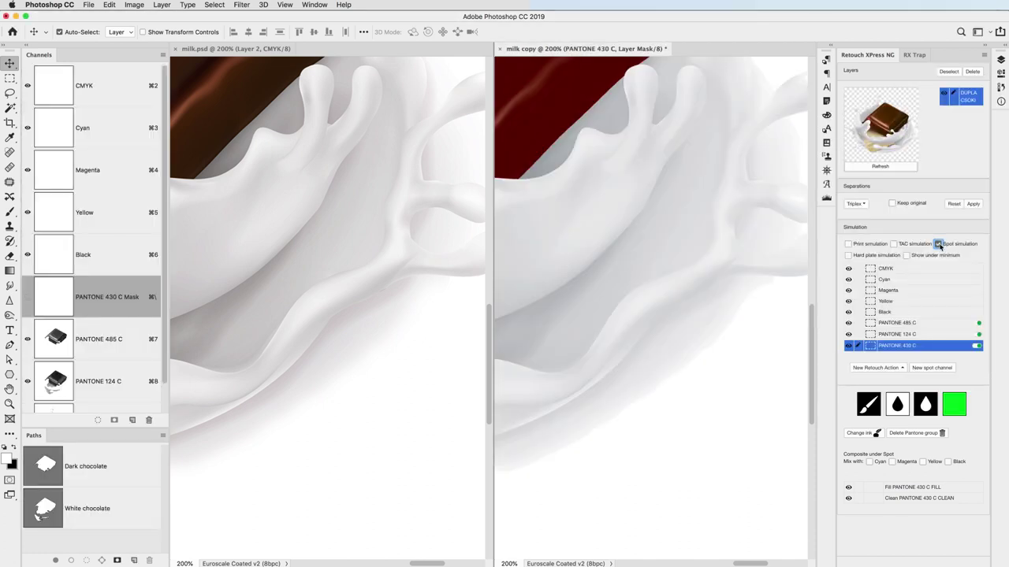